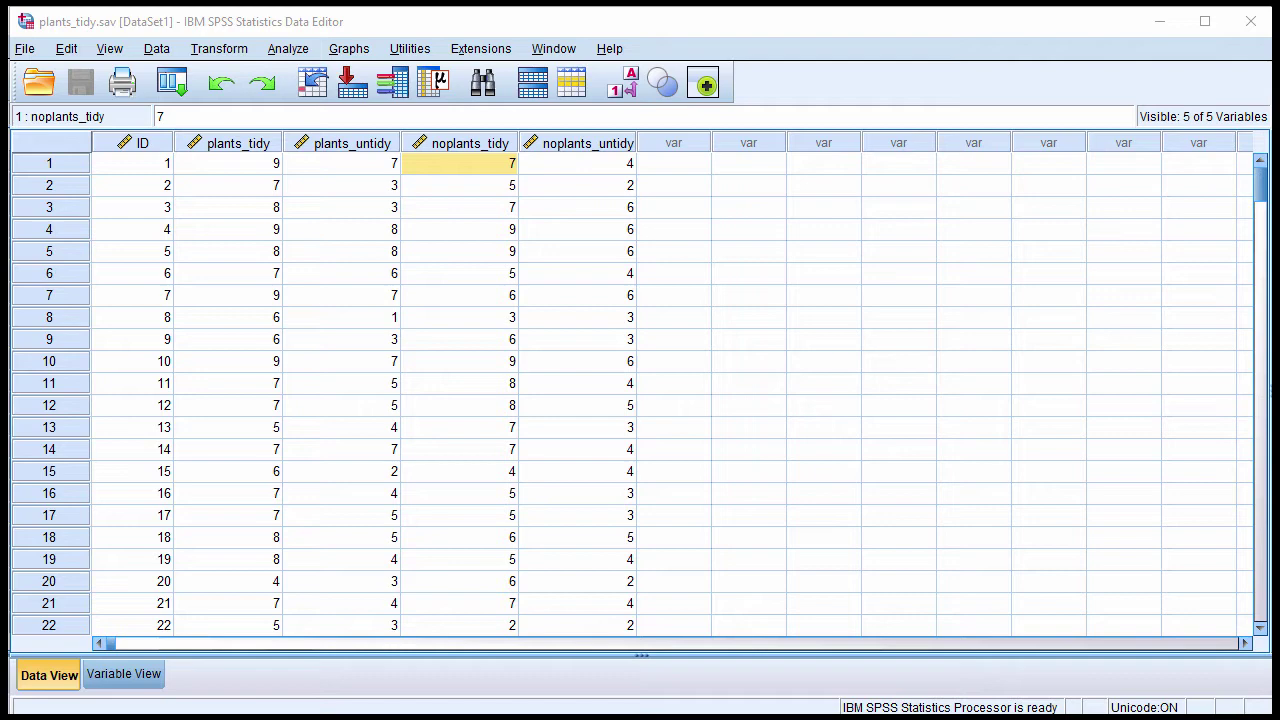
Start a repeated-measures analysis with two-level within-subjects factors plants and cleanliness.
click(336, 176)
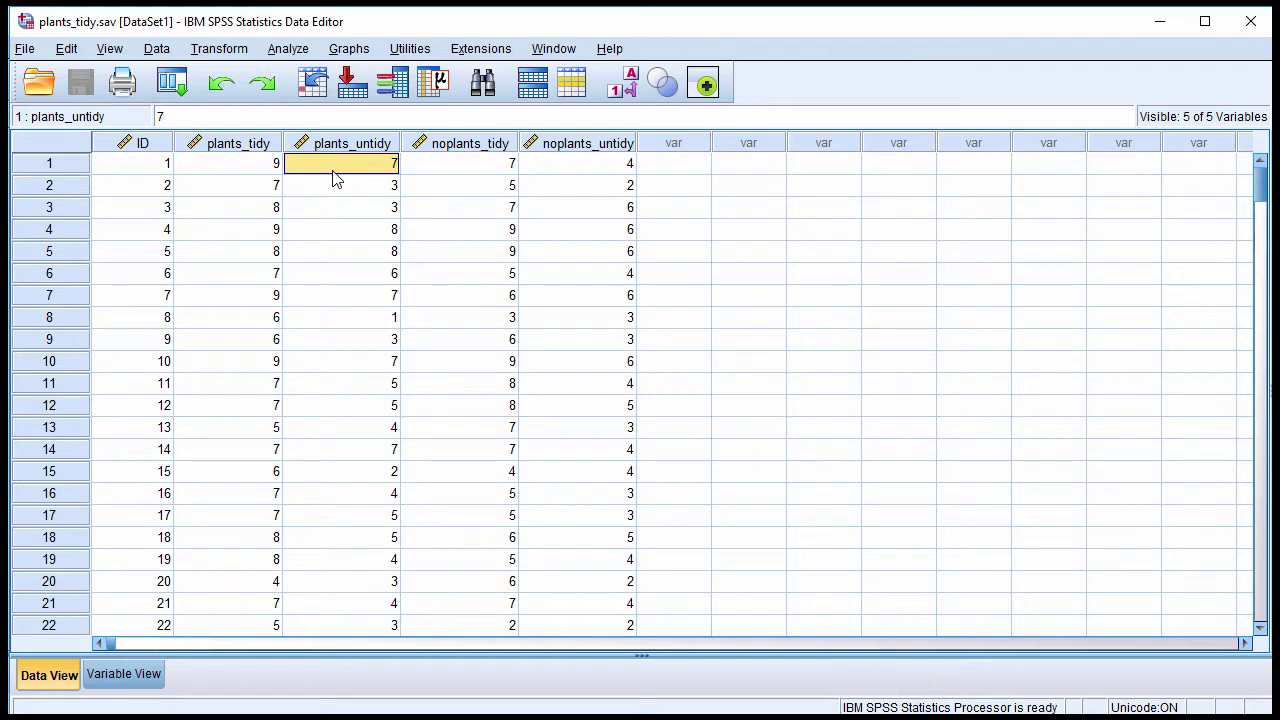
click(288, 48)
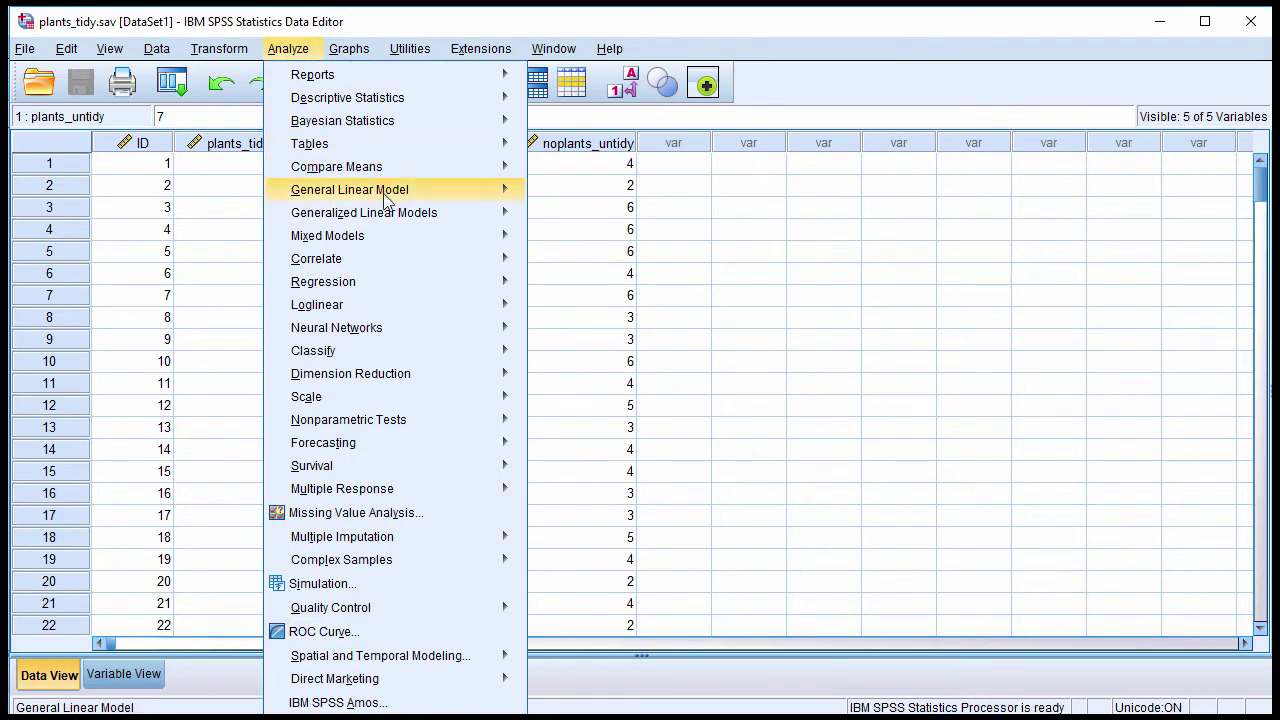
mouse_move(395, 192)
click(592, 244)
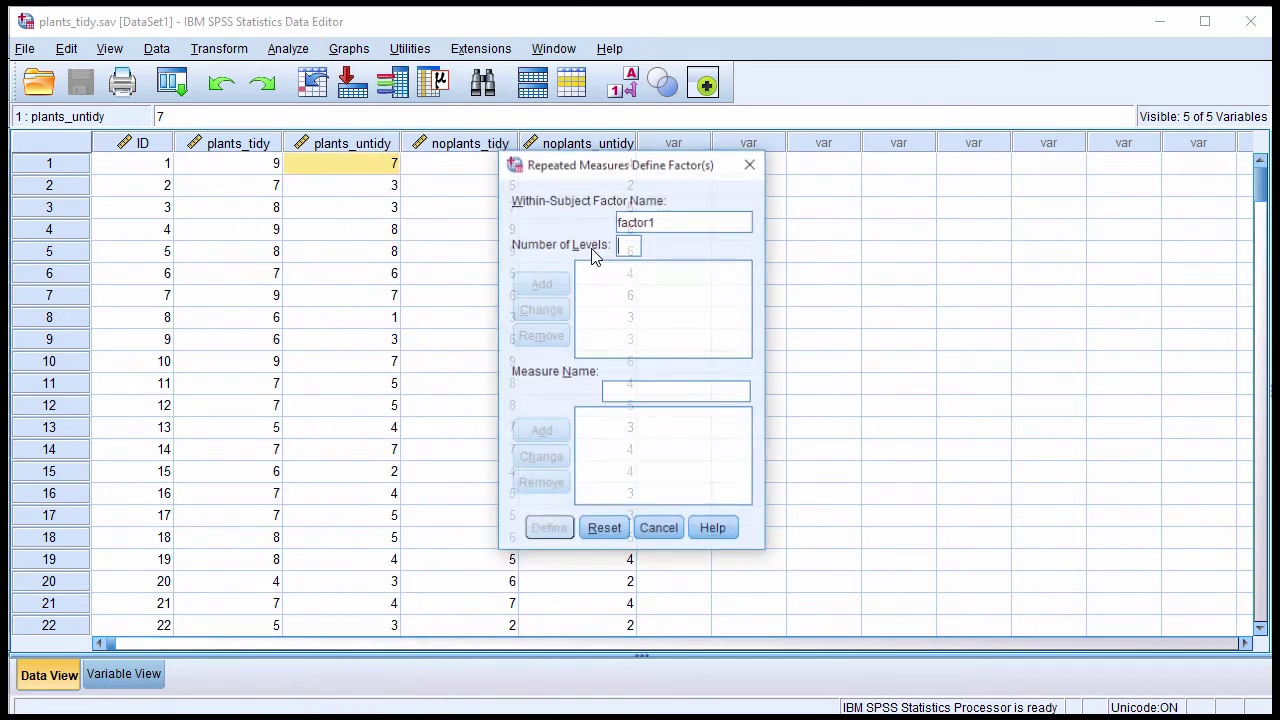
drag(662, 226, 605, 216)
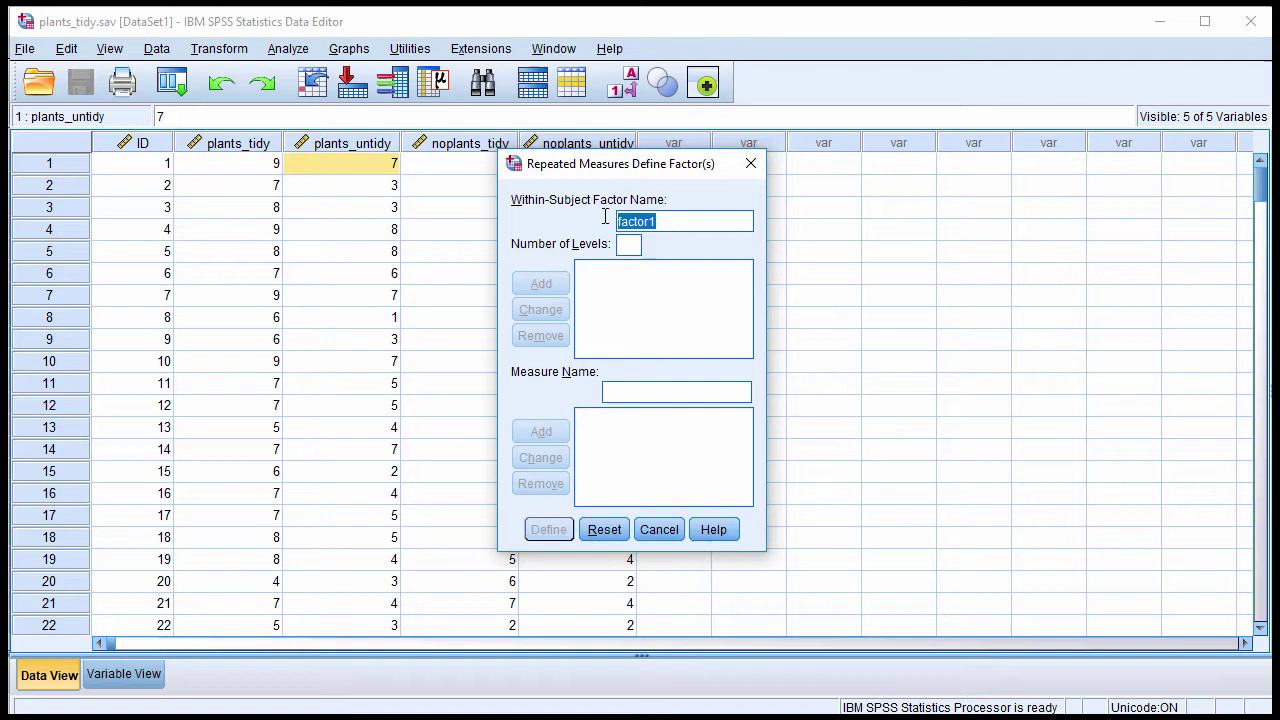
text(plants)
click(634, 246)
text(2)
key(alt+a)
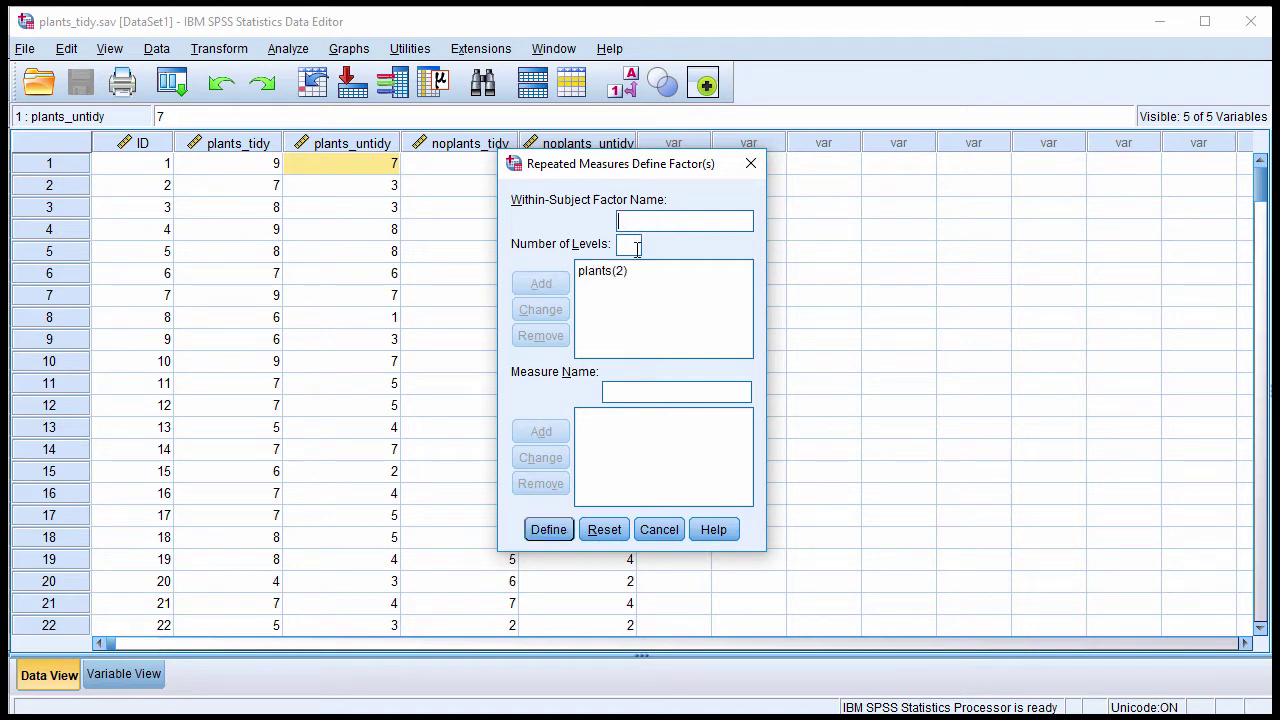
text(cleanliness)
key(Tab)
text(2)
click(541, 284)
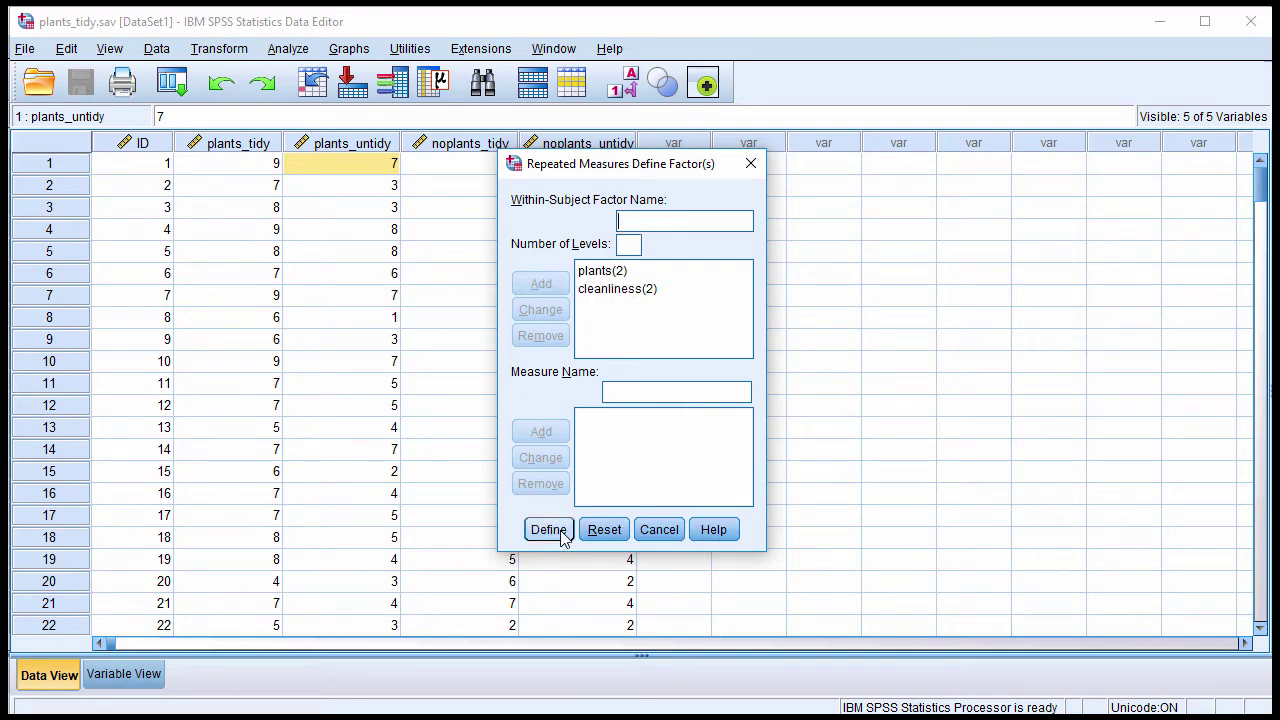
Assign the four plant/cleanliness rating variables to the within-subjects cells and open Profile Plots.
click(548, 529)
click(452, 255)
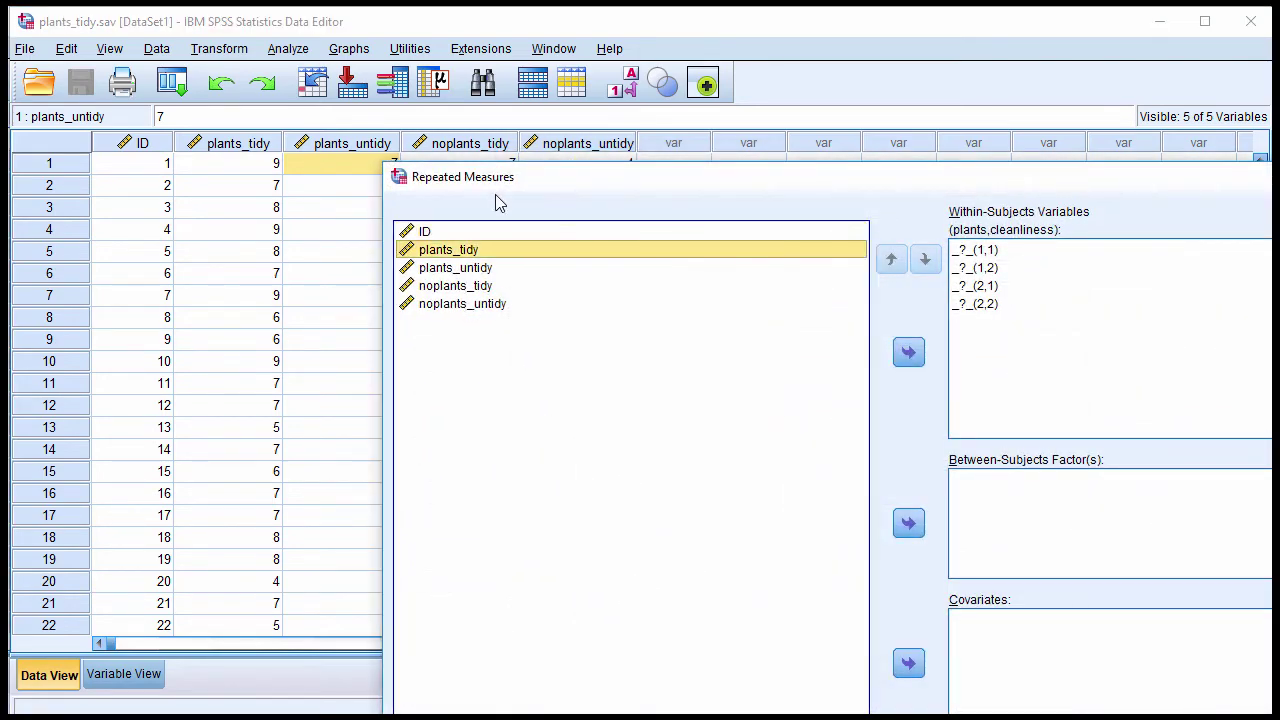
drag(503, 178, 224, 16)
shift+click(202, 142)
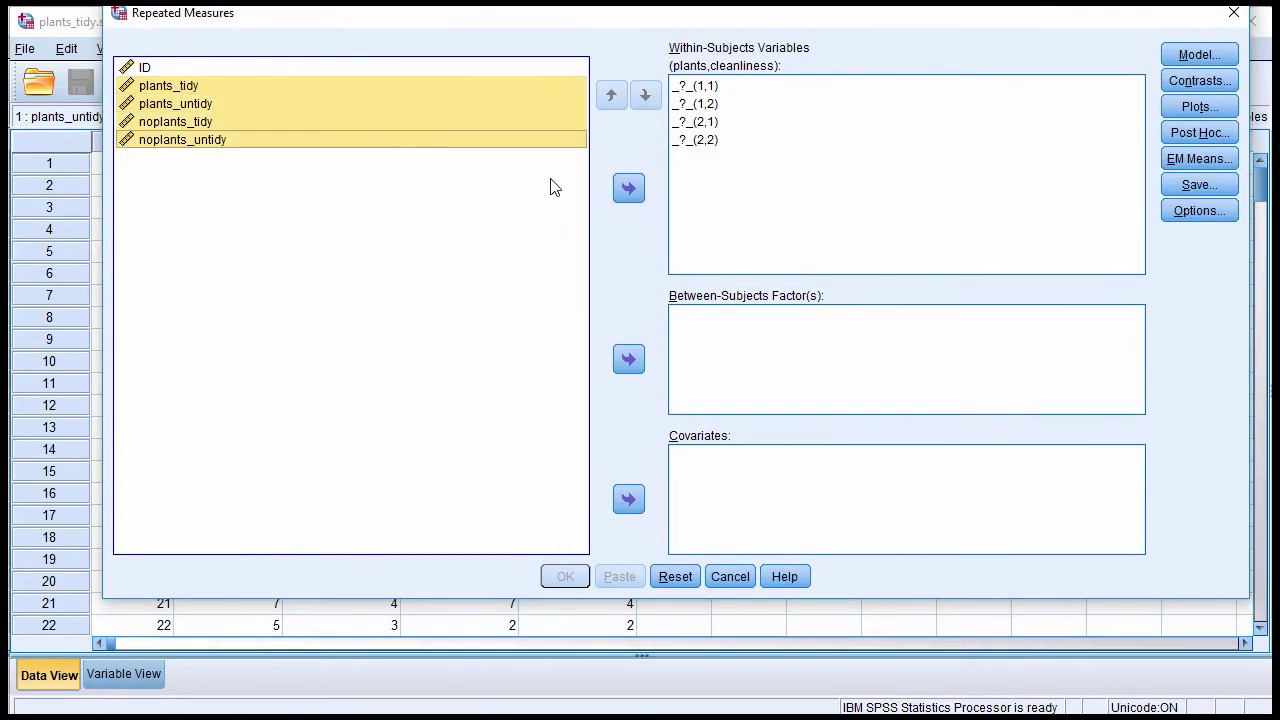
click(628, 189)
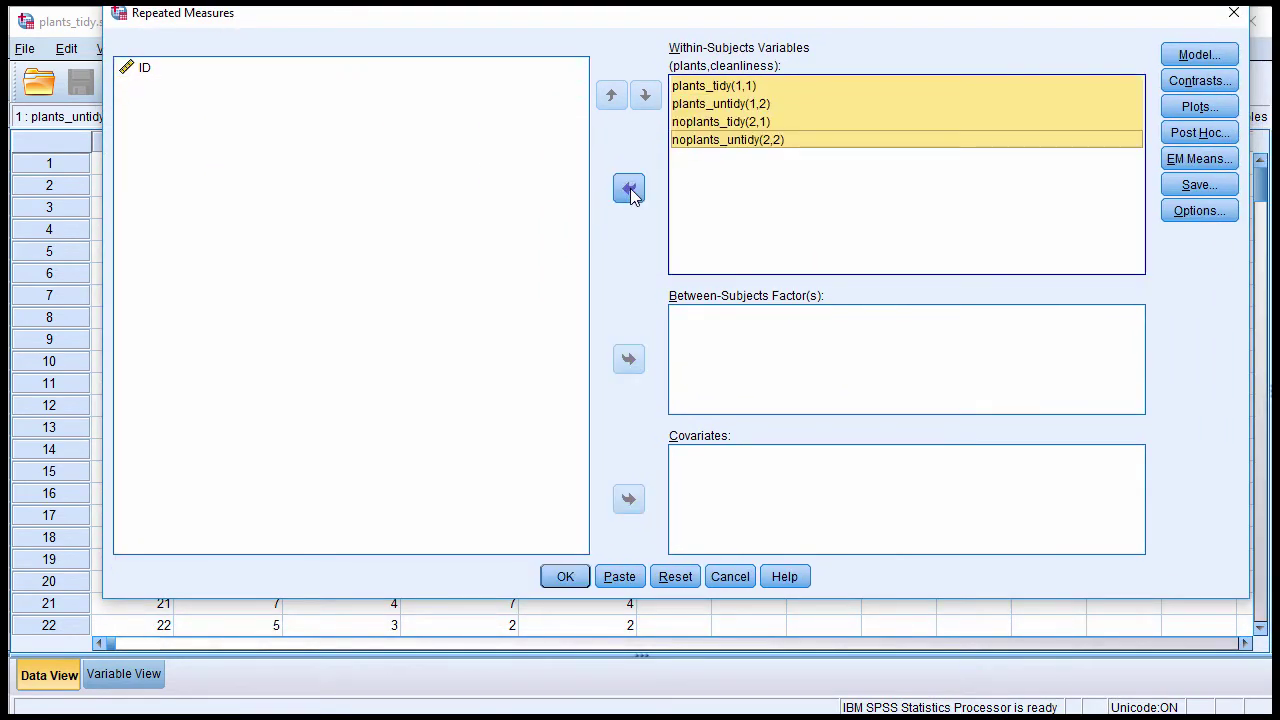
click(1201, 109)
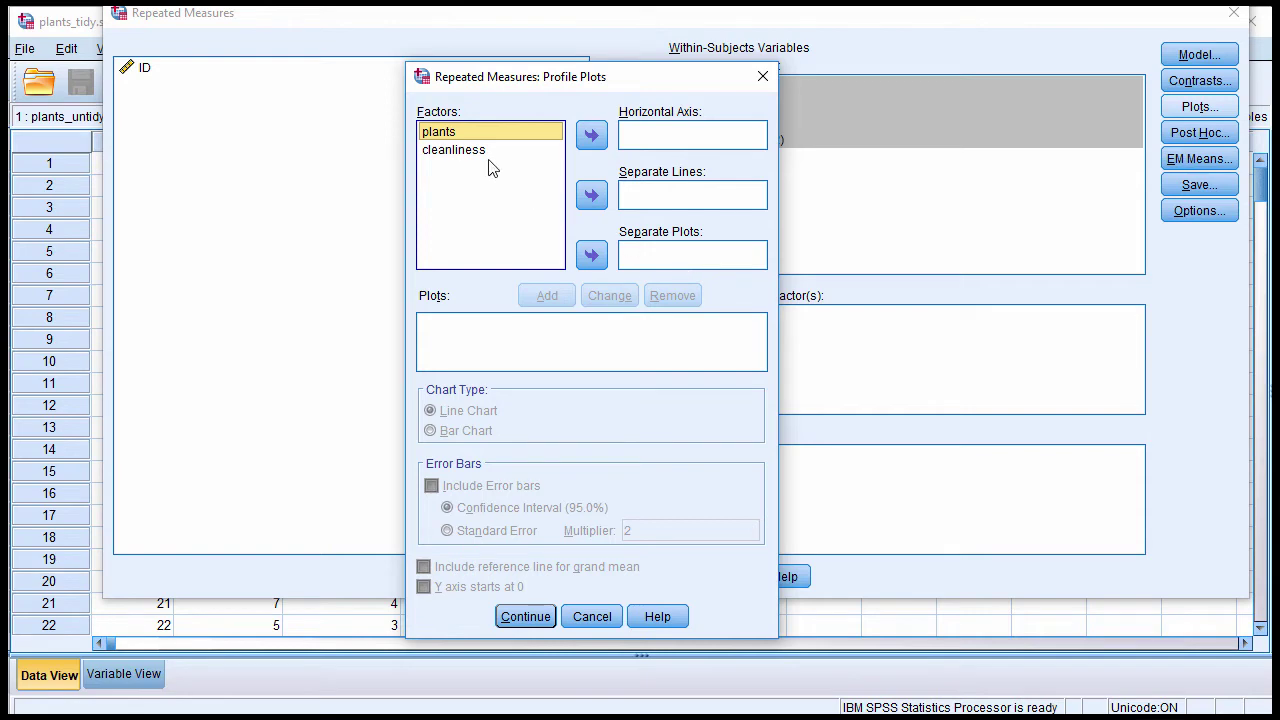
Add a plants × cleanliness line plot with cleanliness as separate lines, leaving error bars off.
click(592, 137)
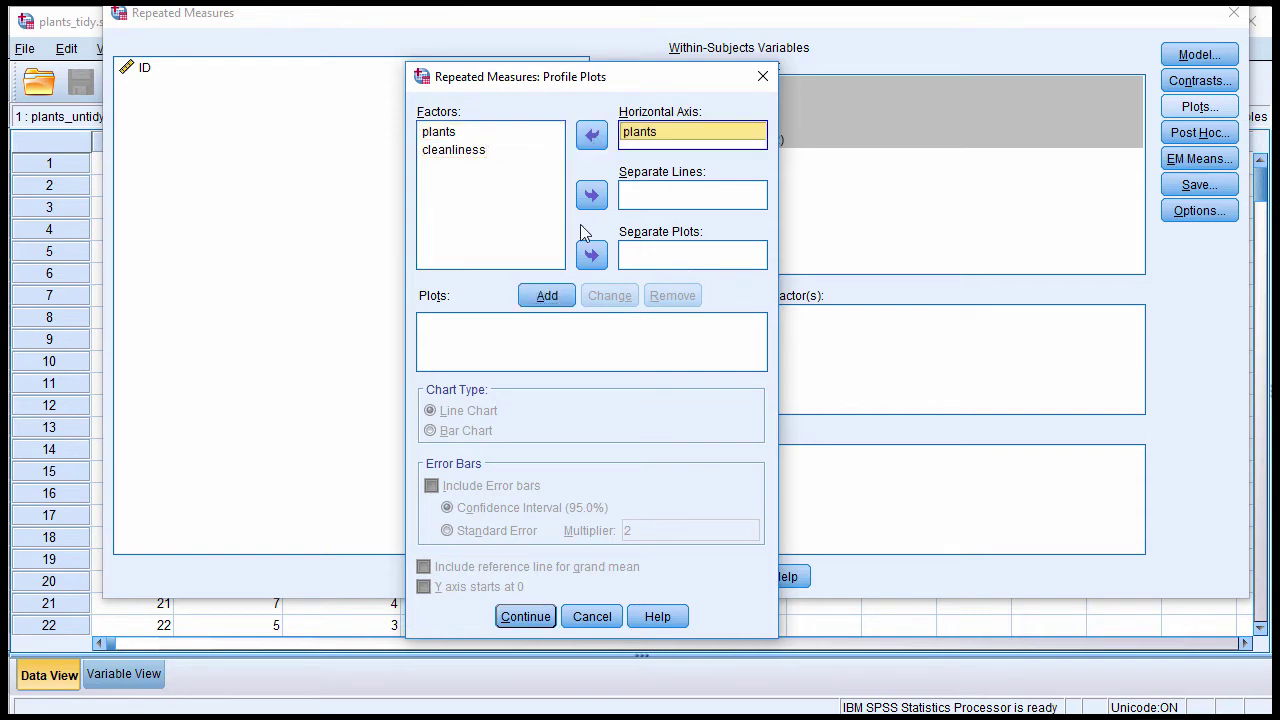
click(476, 183)
click(590, 196)
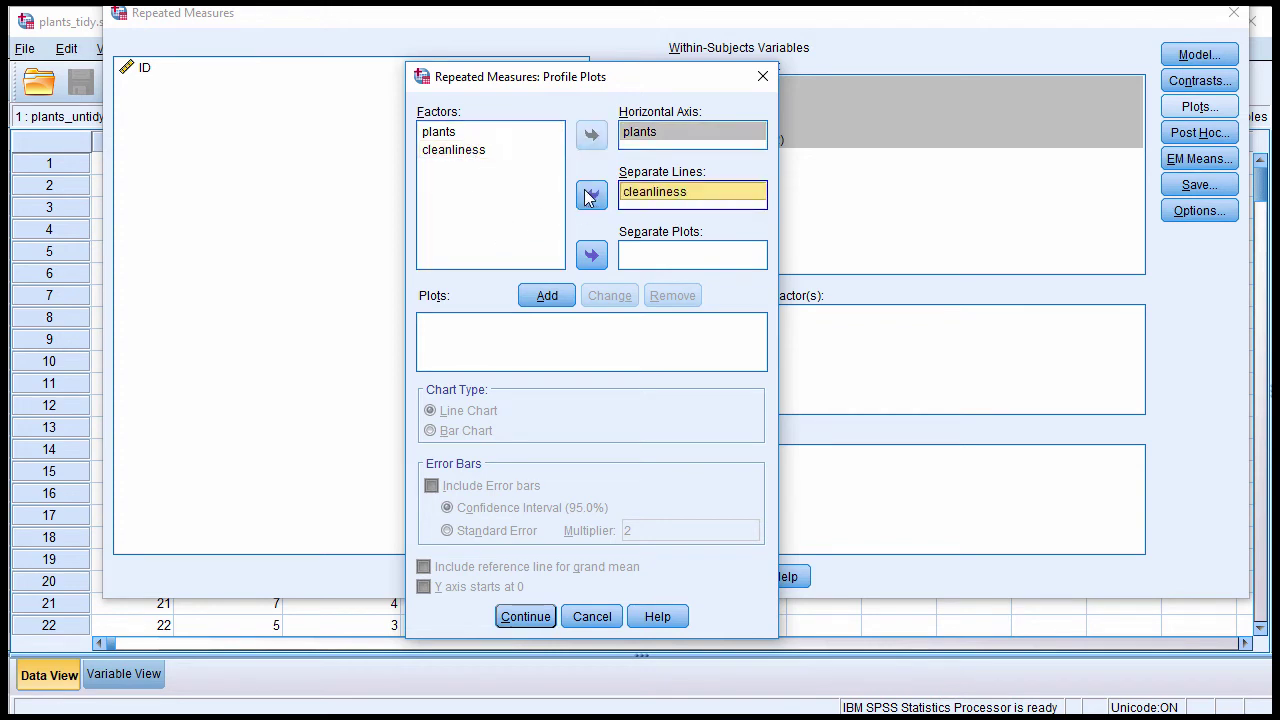
click(534, 297)
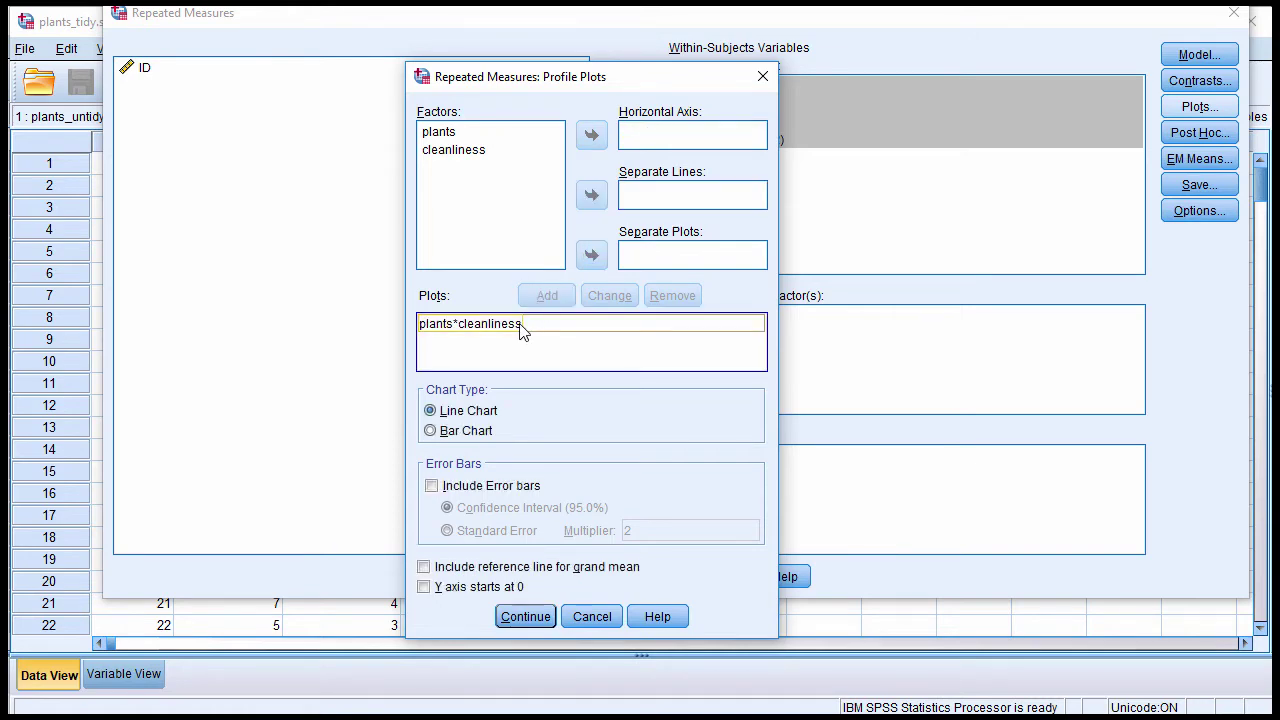
click(477, 496)
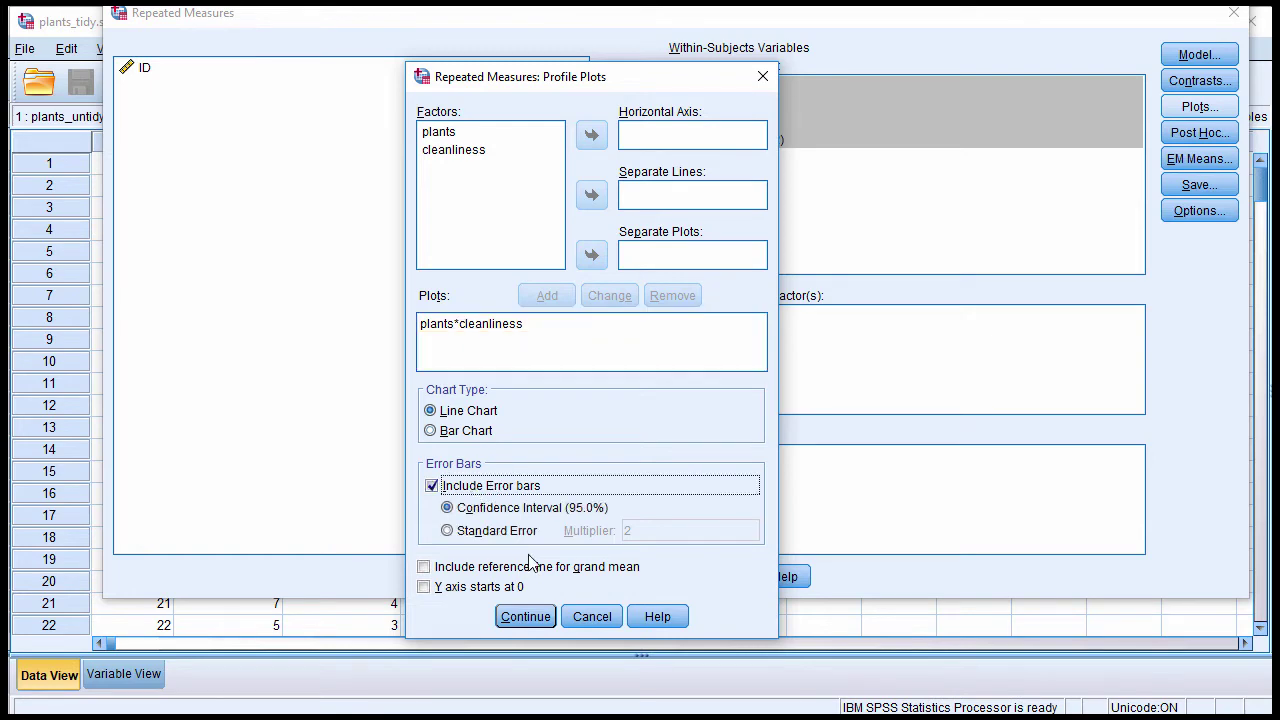
click(483, 487)
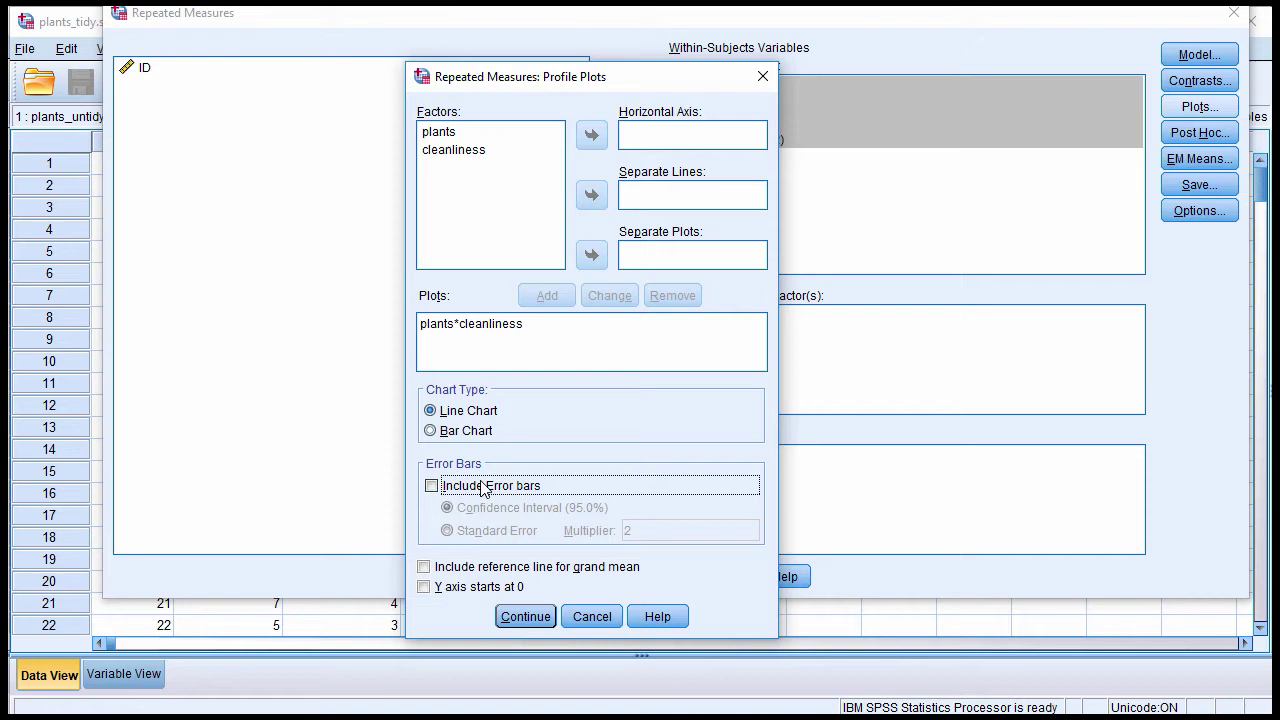
click(482, 488)
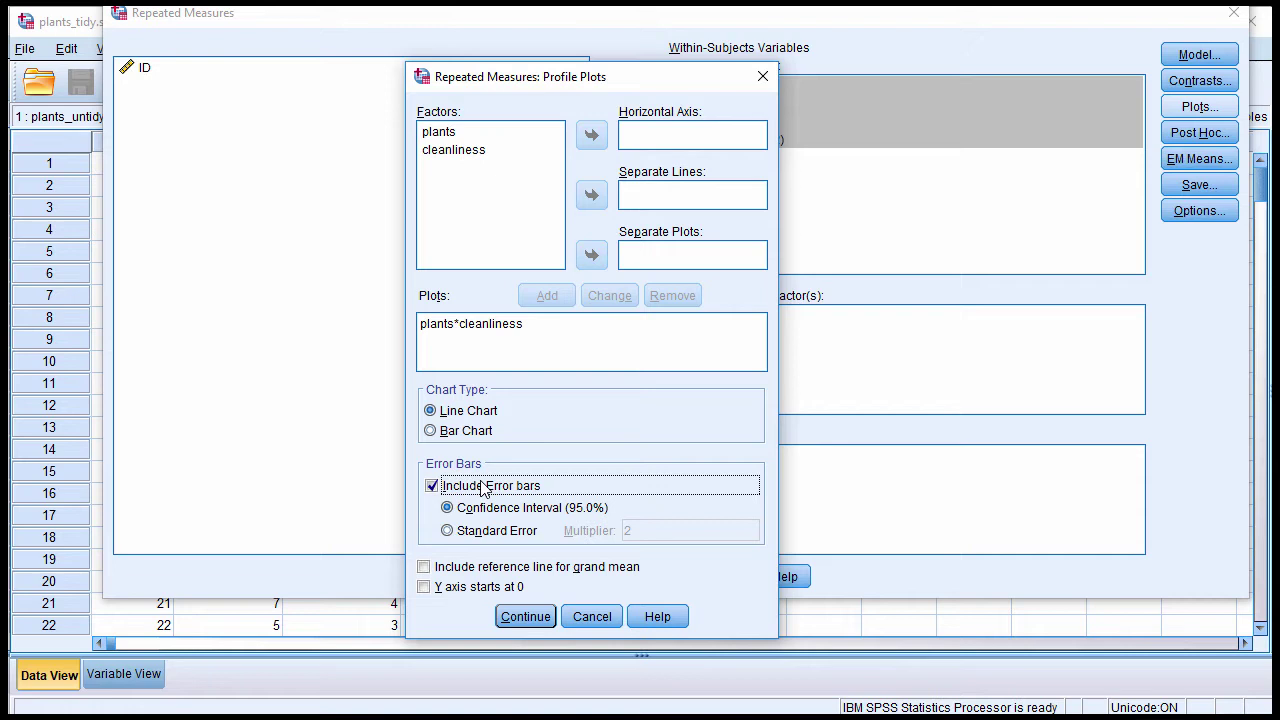
click(483, 487)
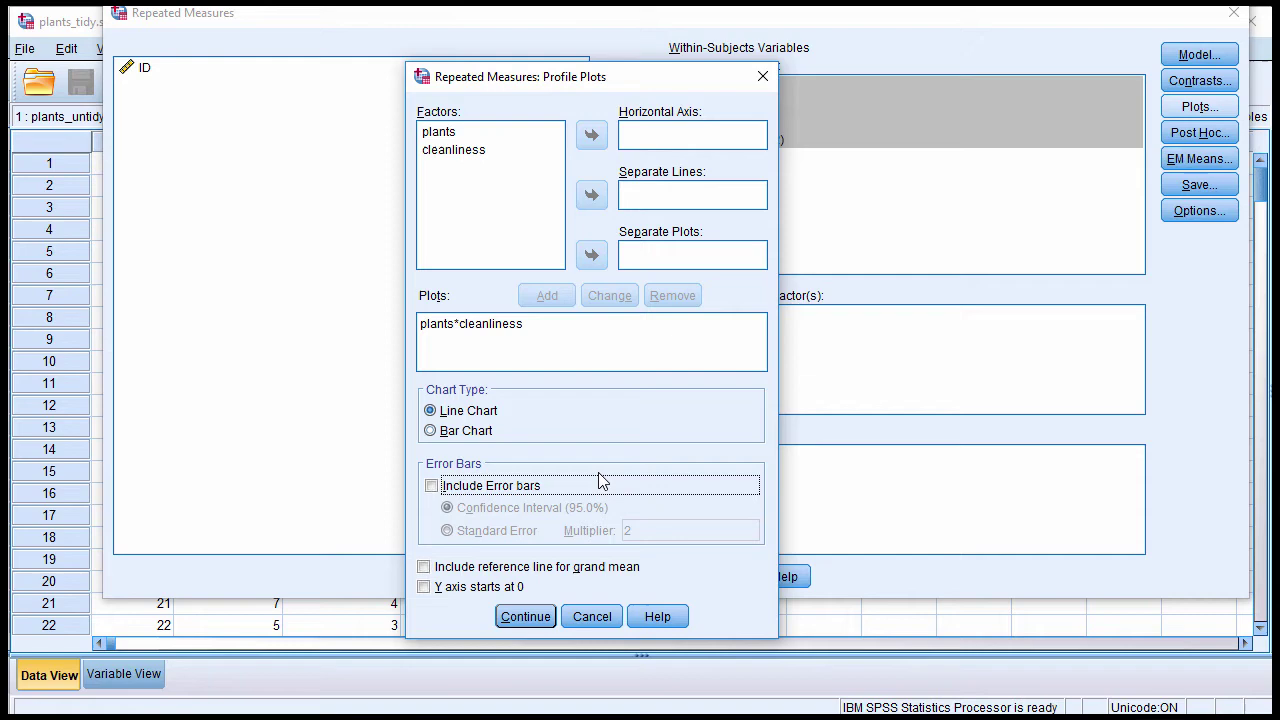
Add a cleanliness × plants plot with plants as separate lines, then run the ANOVA.
click(466, 156)
click(591, 135)
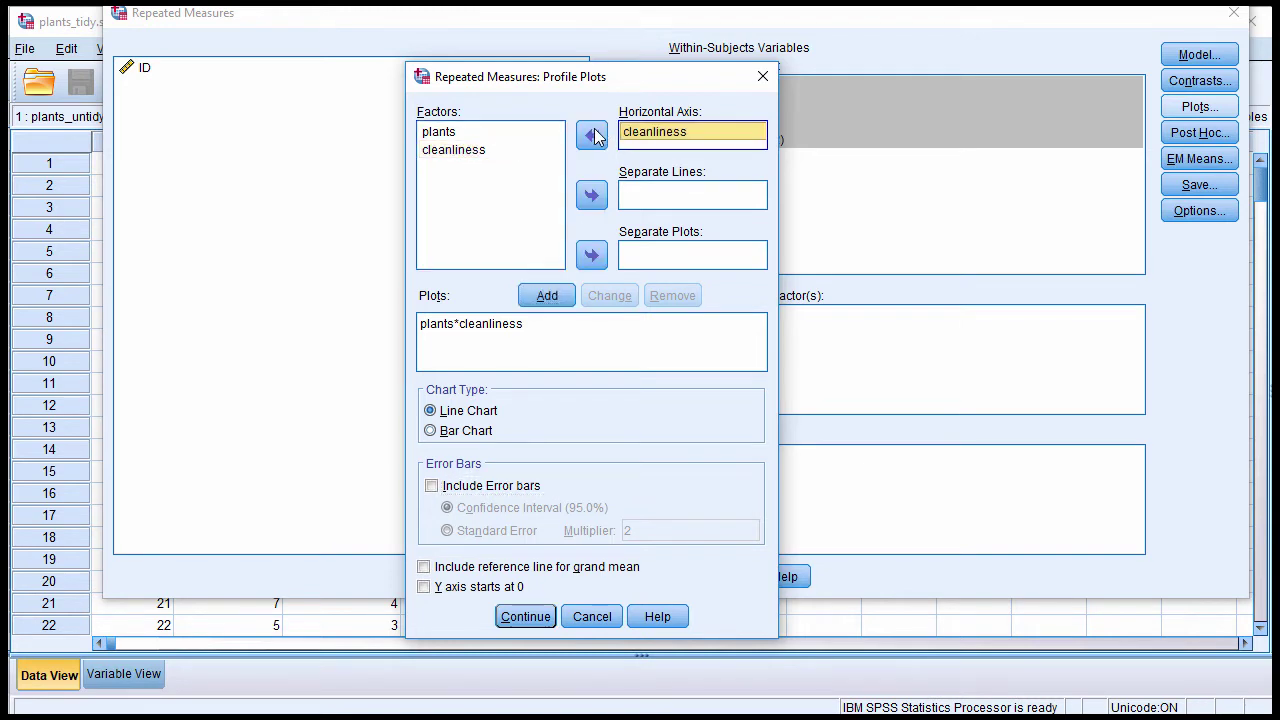
click(472, 133)
click(591, 195)
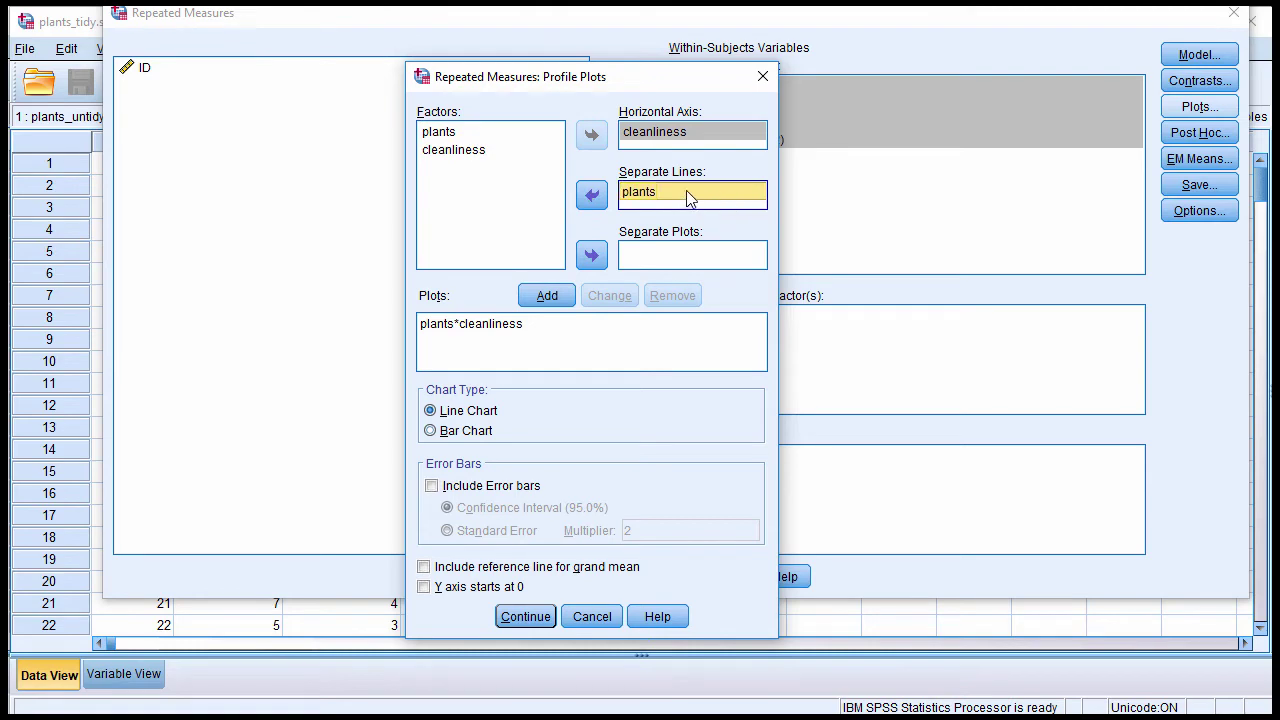
click(563, 293)
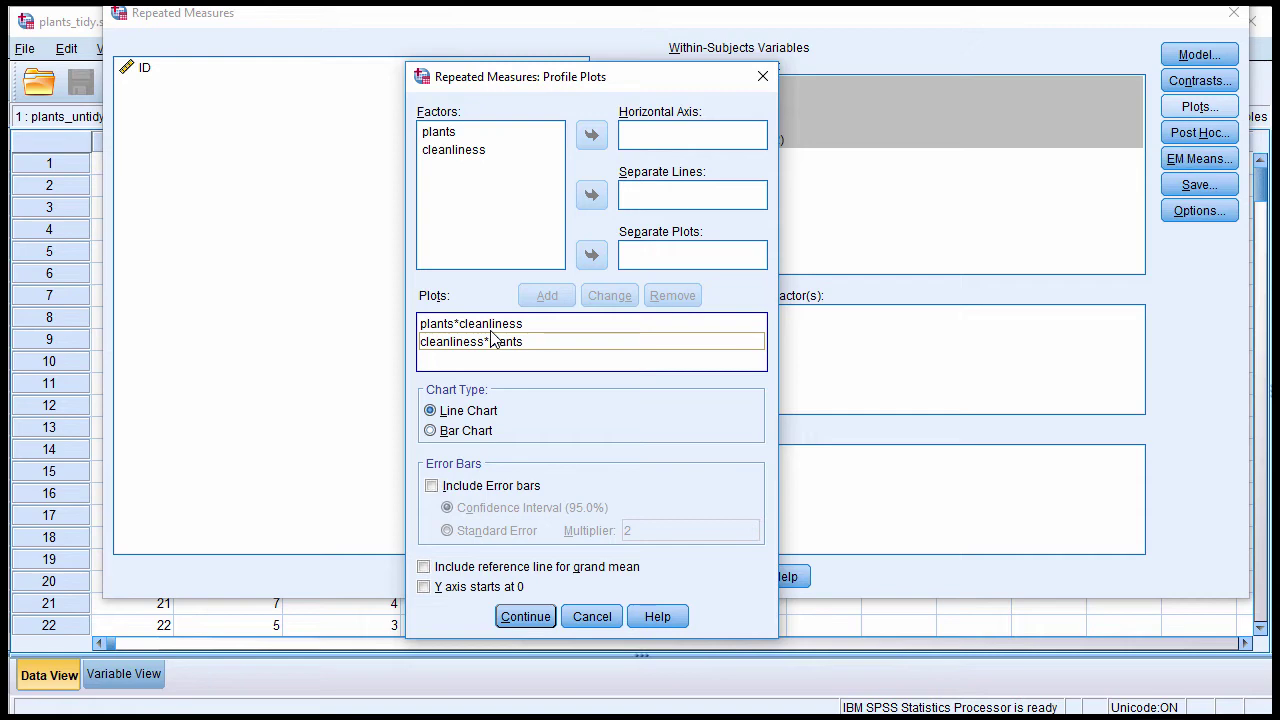
click(523, 618)
click(565, 578)
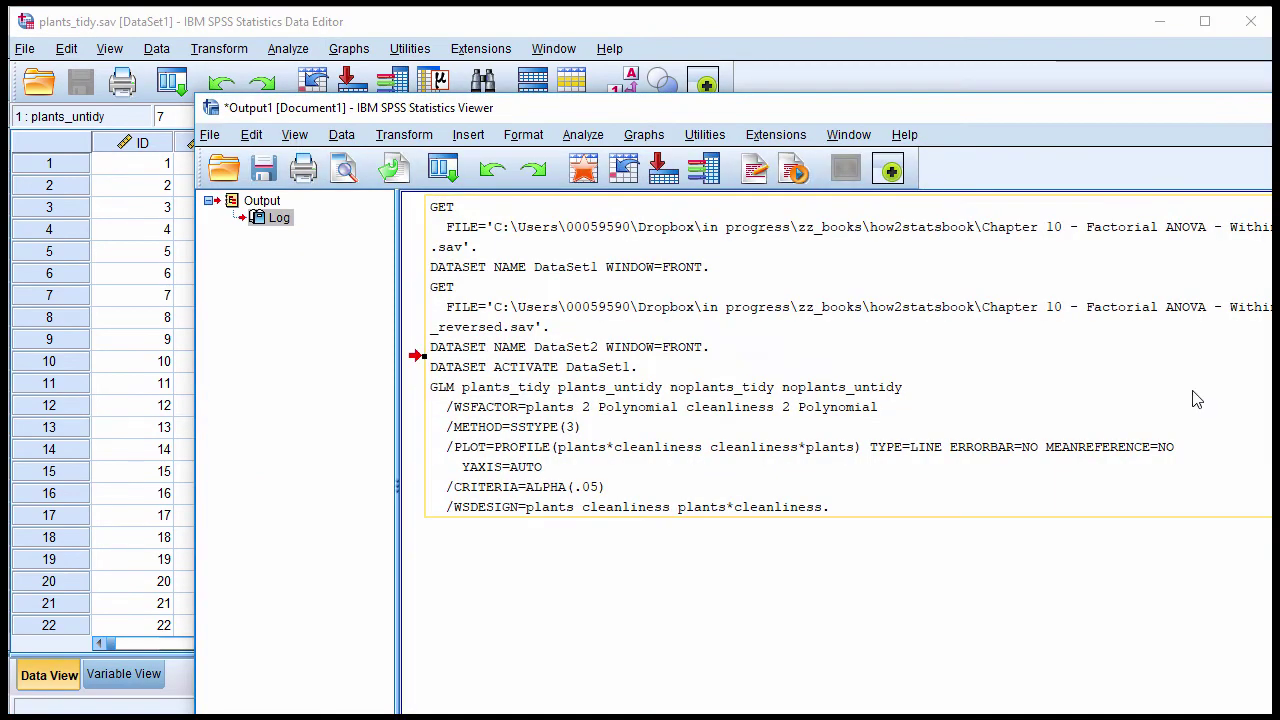
scroll(1134, 517, down, 15)
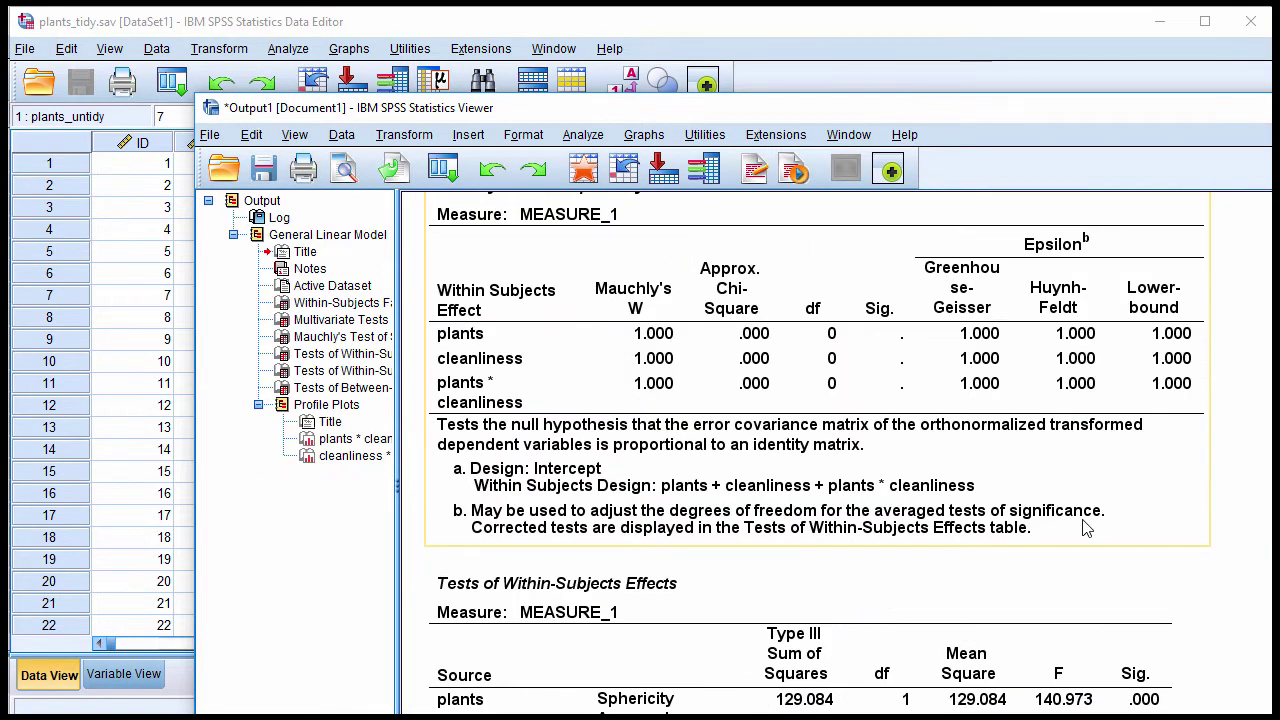
scroll(1085, 527, down, 10)
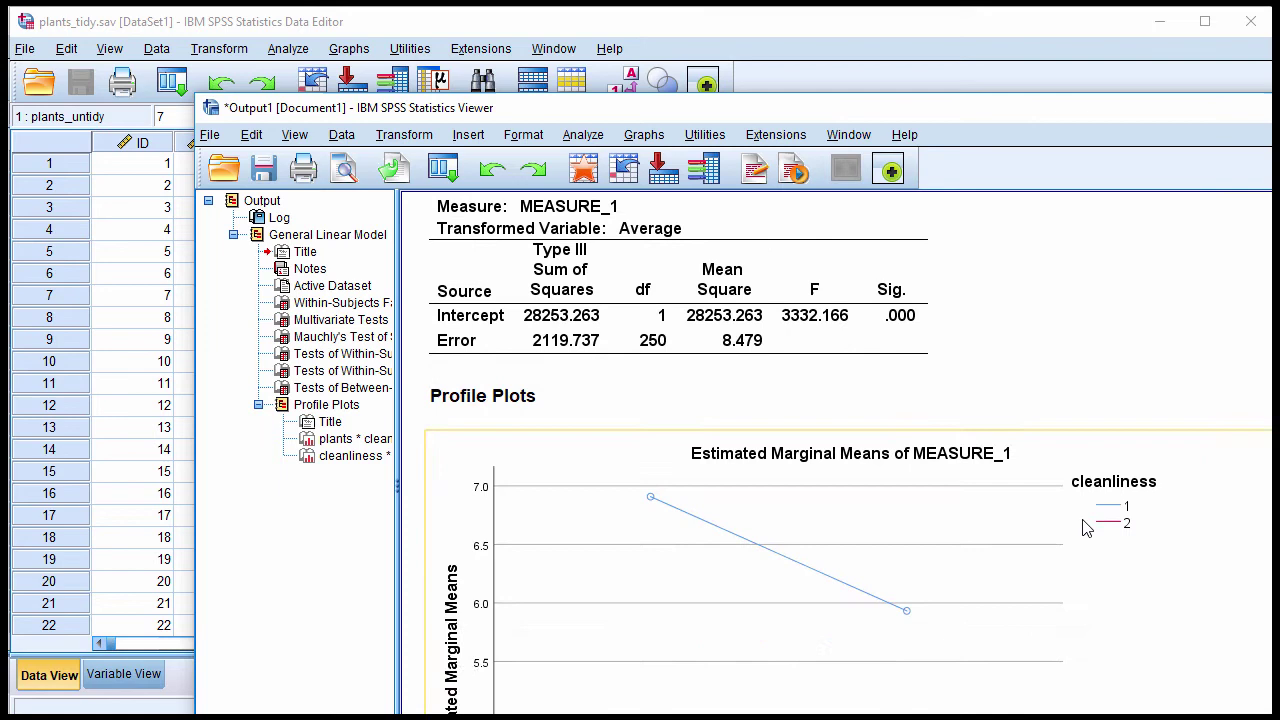
double_click(776, 113)
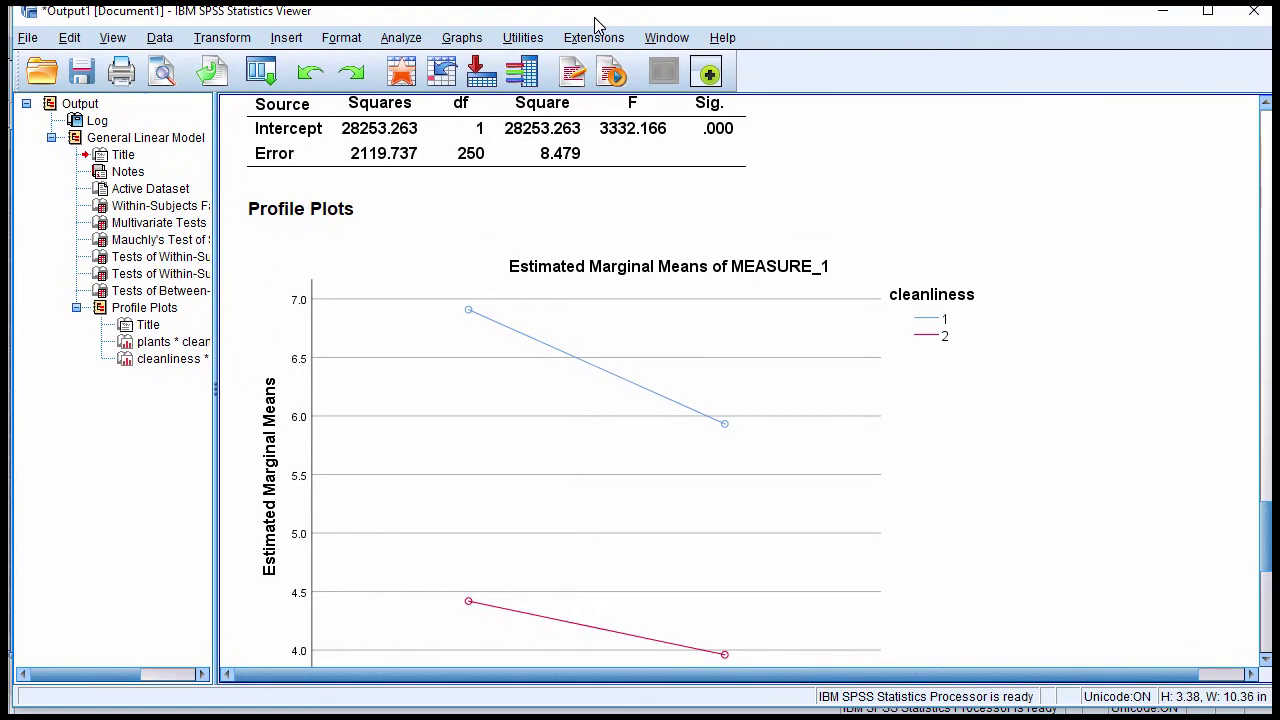
scroll(1127, 461, down, 2)
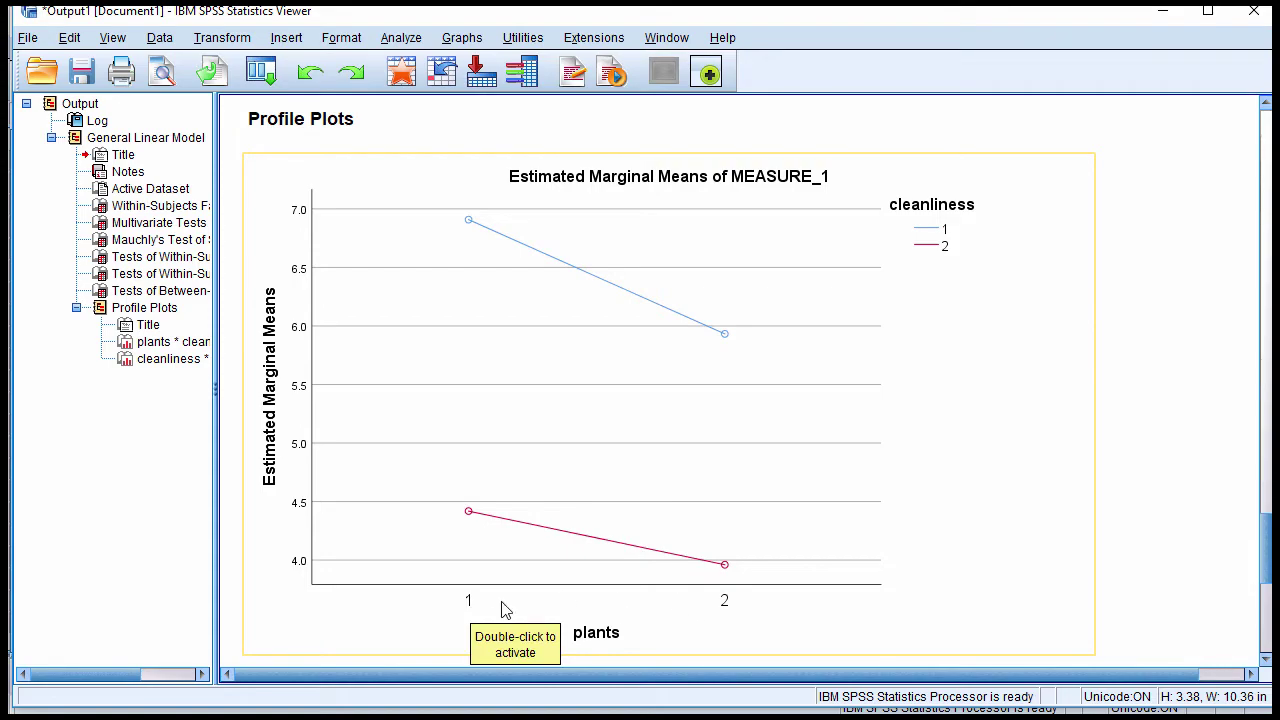
scroll(733, 610, up, 15)
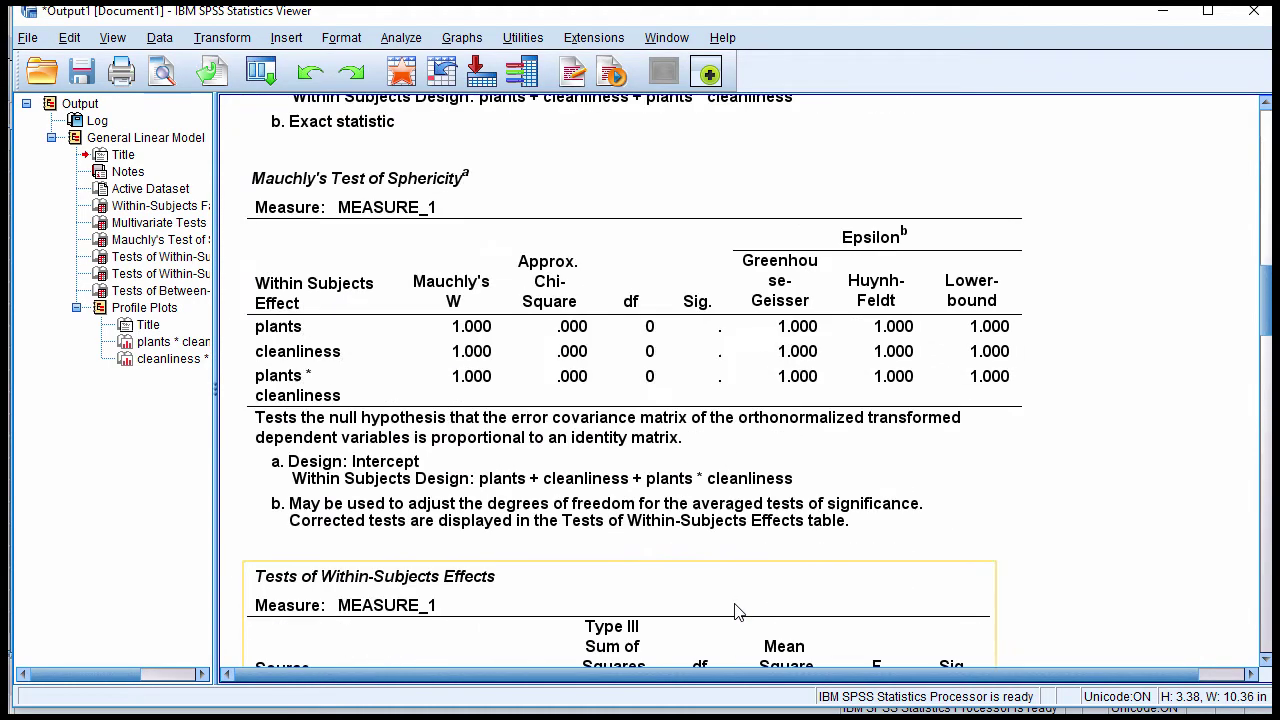
scroll(733, 610, up, 5)
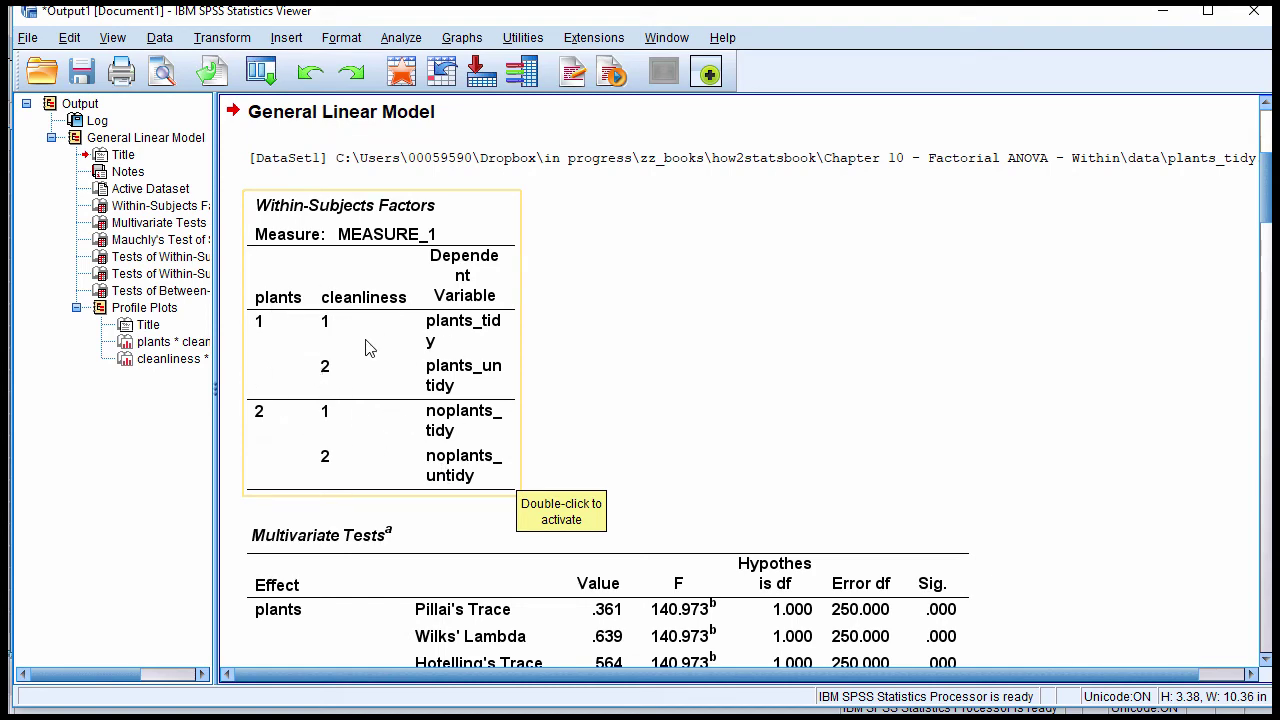
scroll(779, 556, down, 2)
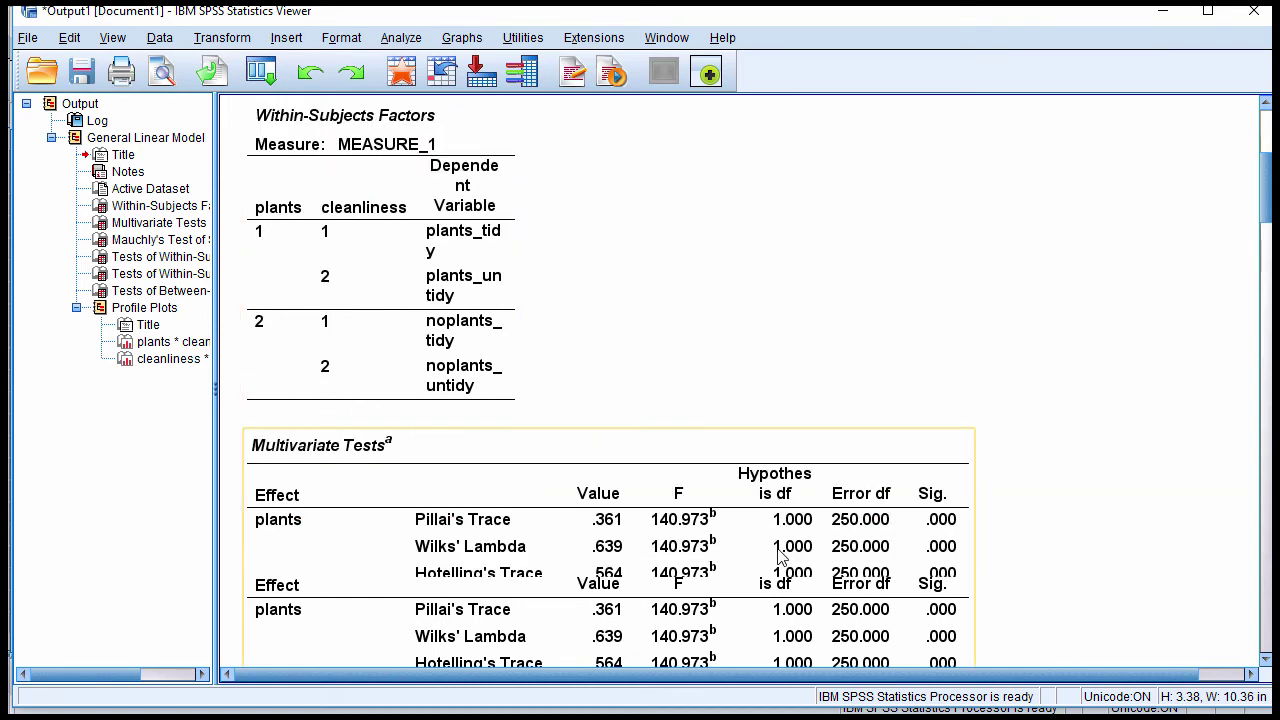
scroll(779, 556, down, 20)
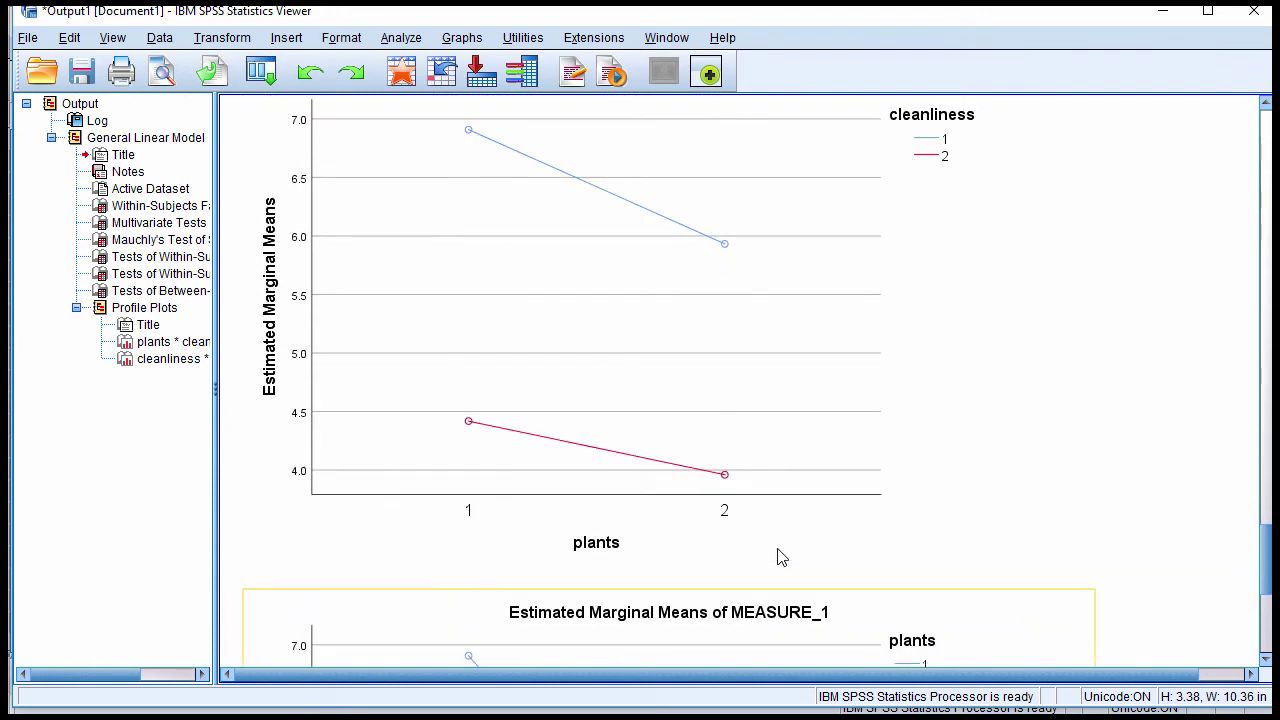
scroll(779, 556, up, 2)
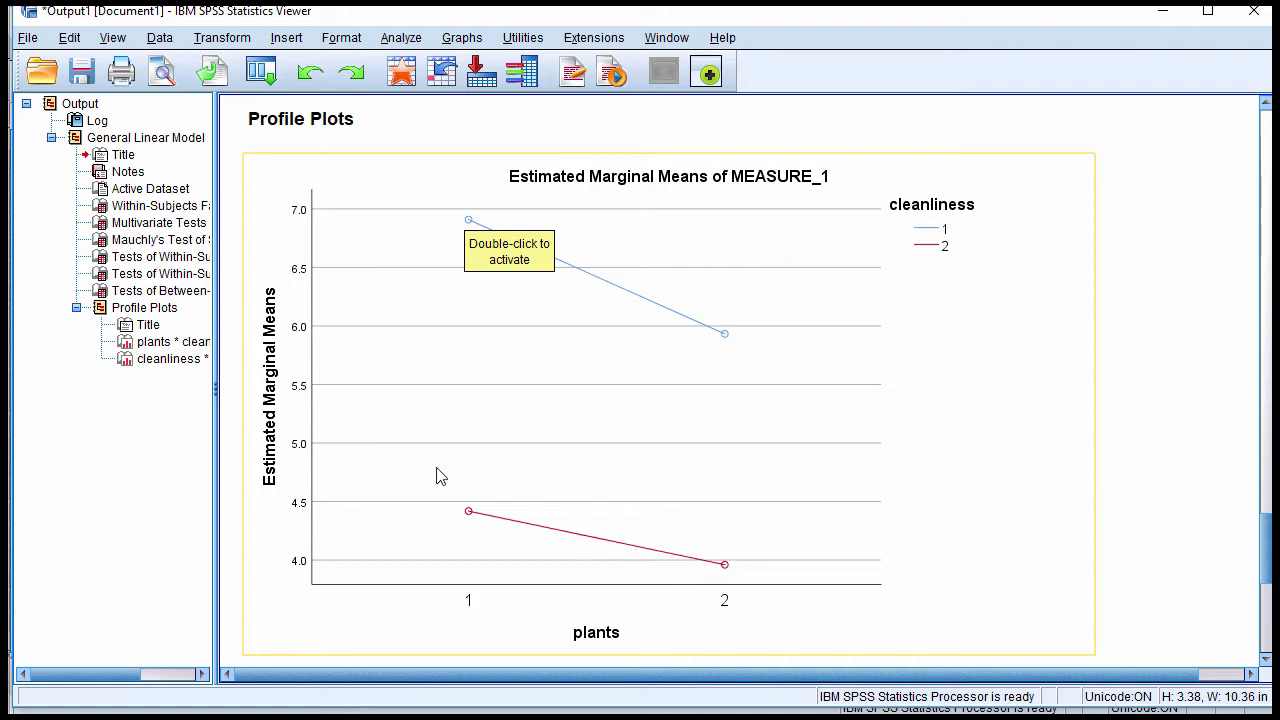
click(1150, 455)
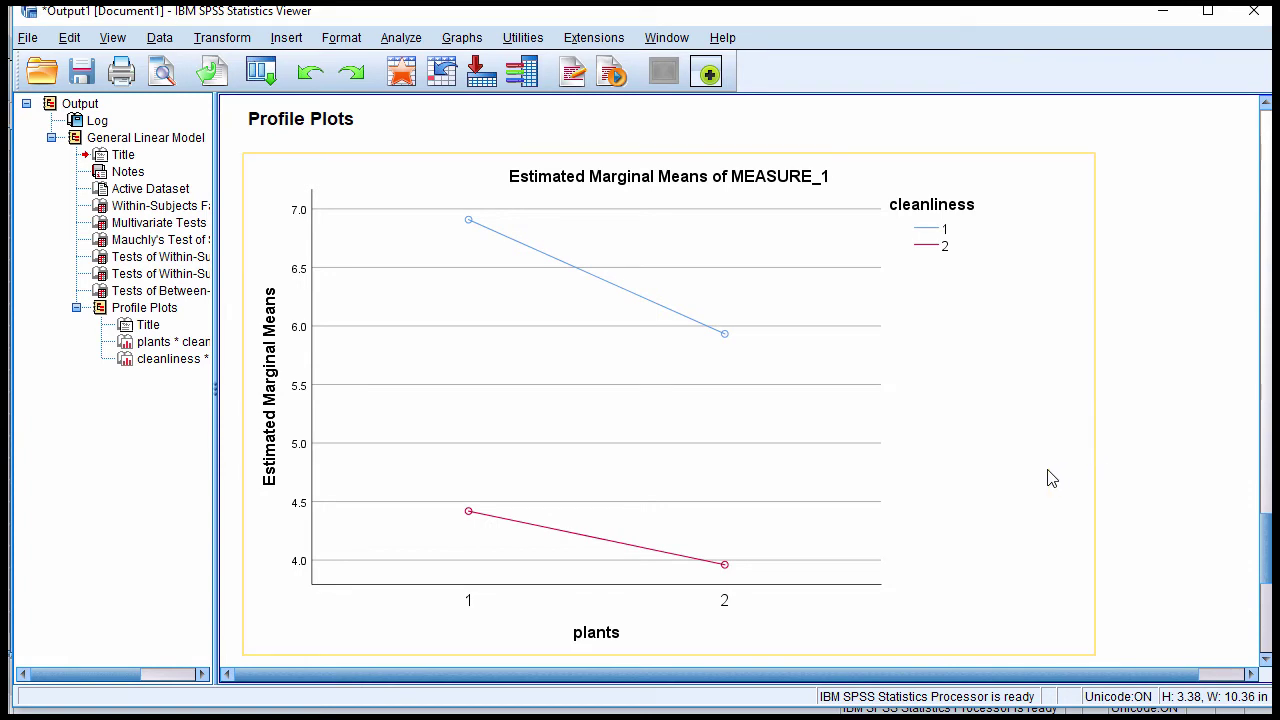
scroll(1048, 477, down, 5)
scroll(1048, 477, down, 1)
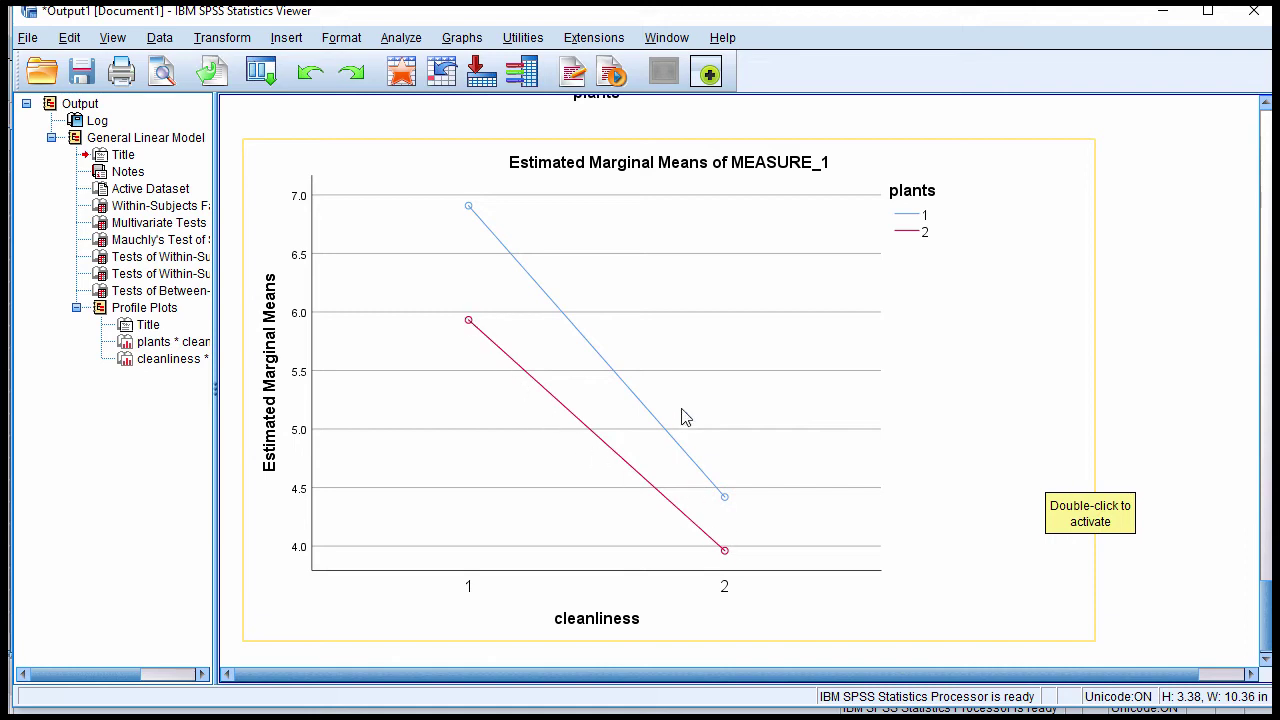
scroll(1070, 384, up, 10)
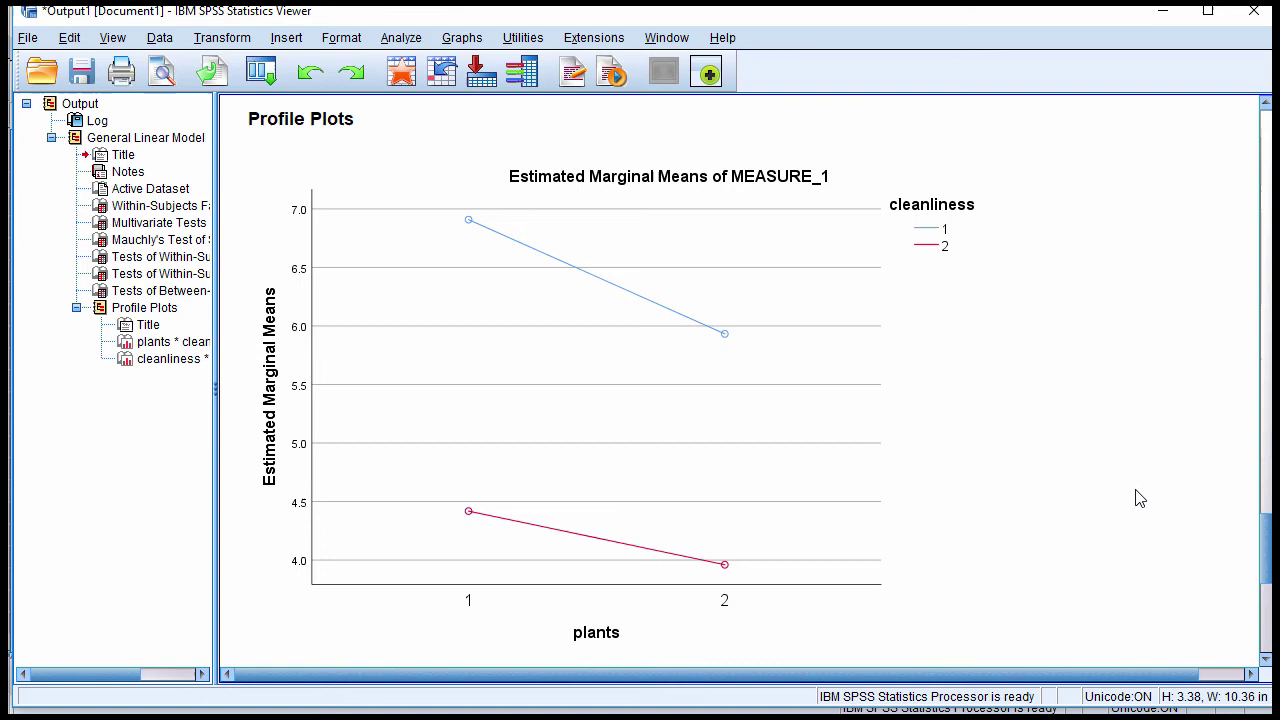
Scroll through the output and select the plants × cleanliness profile plot.
scroll(1137, 480, down, 3)
scroll(1137, 498, down, 3)
scroll(1137, 498, up, 8)
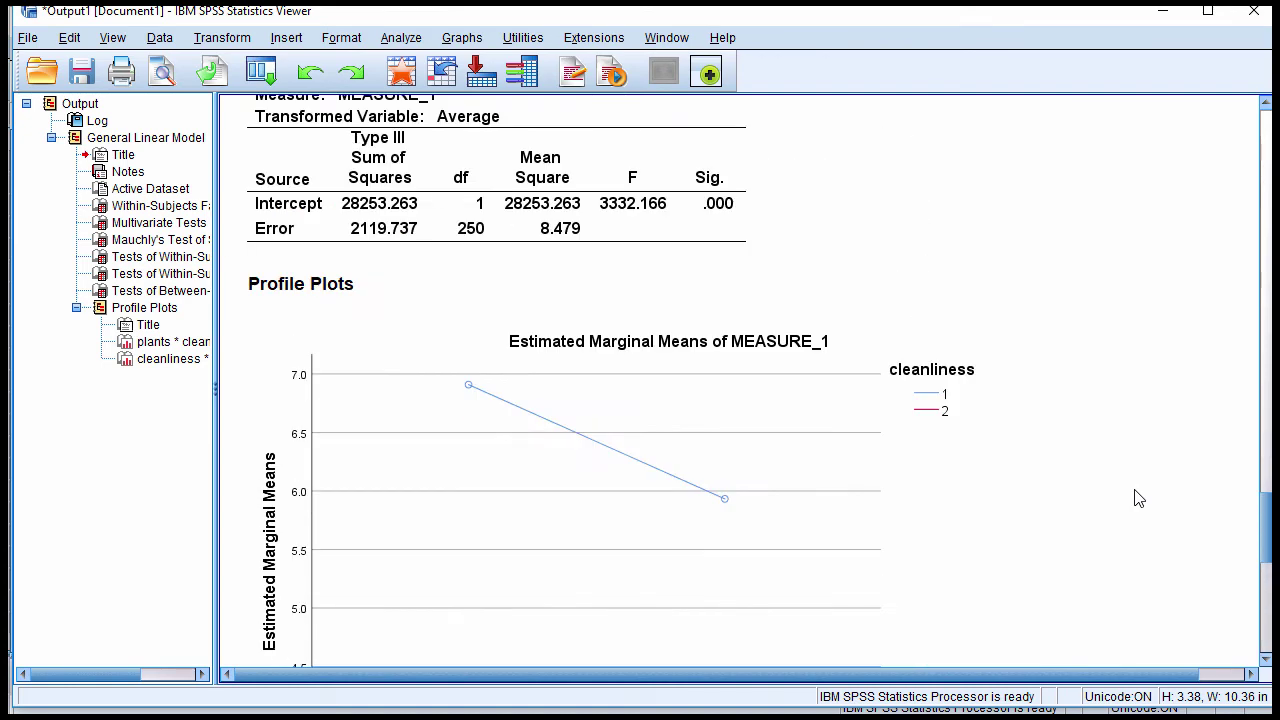
scroll(1137, 498, down, 8)
scroll(1137, 498, up, 4)
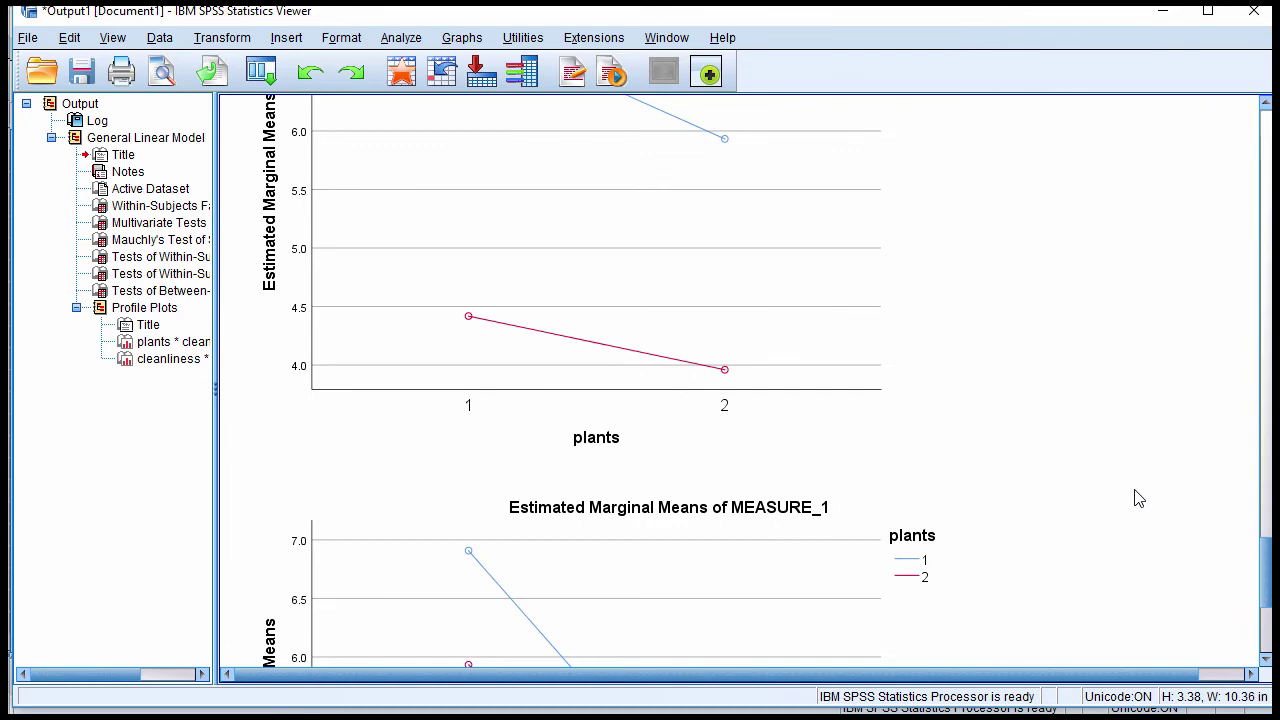
scroll(1137, 498, up, 3)
click(793, 460)
Select the cleanliness × plants plot, where plants 1 drops 6.9→4.4 and plants 2 drops 5.9→4.0.
scroll(690, 457, down, 5)
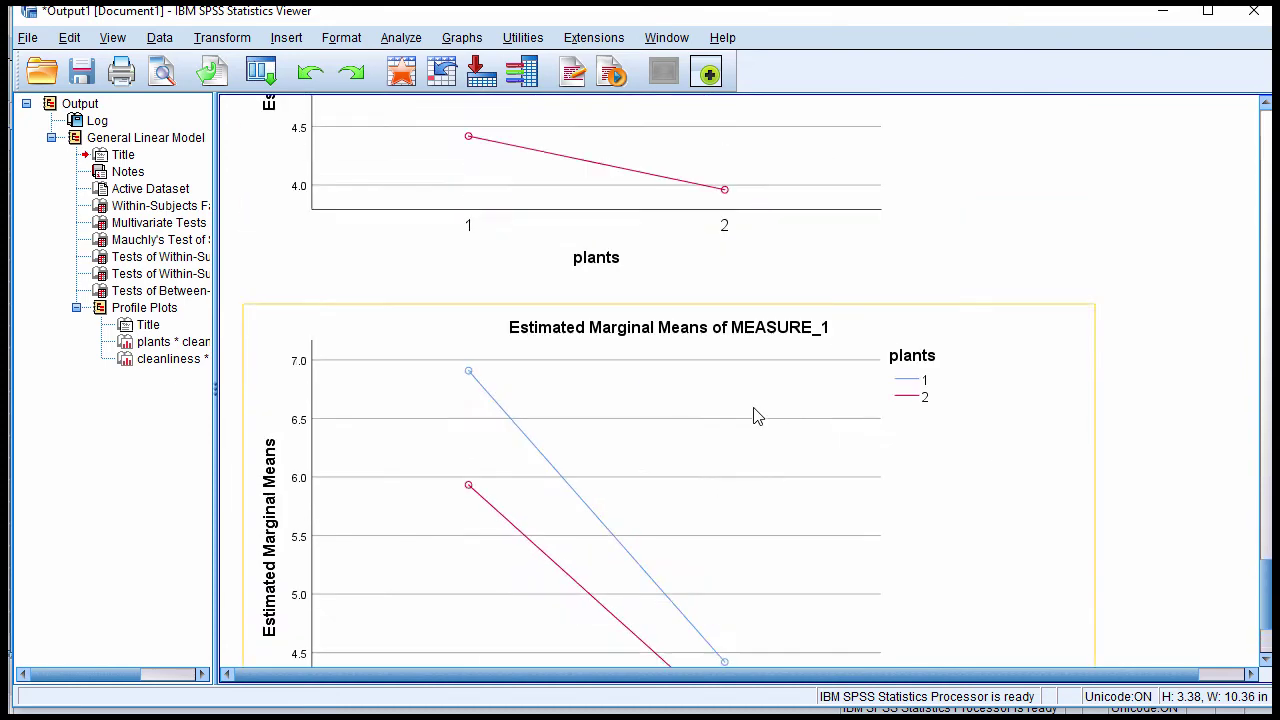
scroll(753, 416, up, 4)
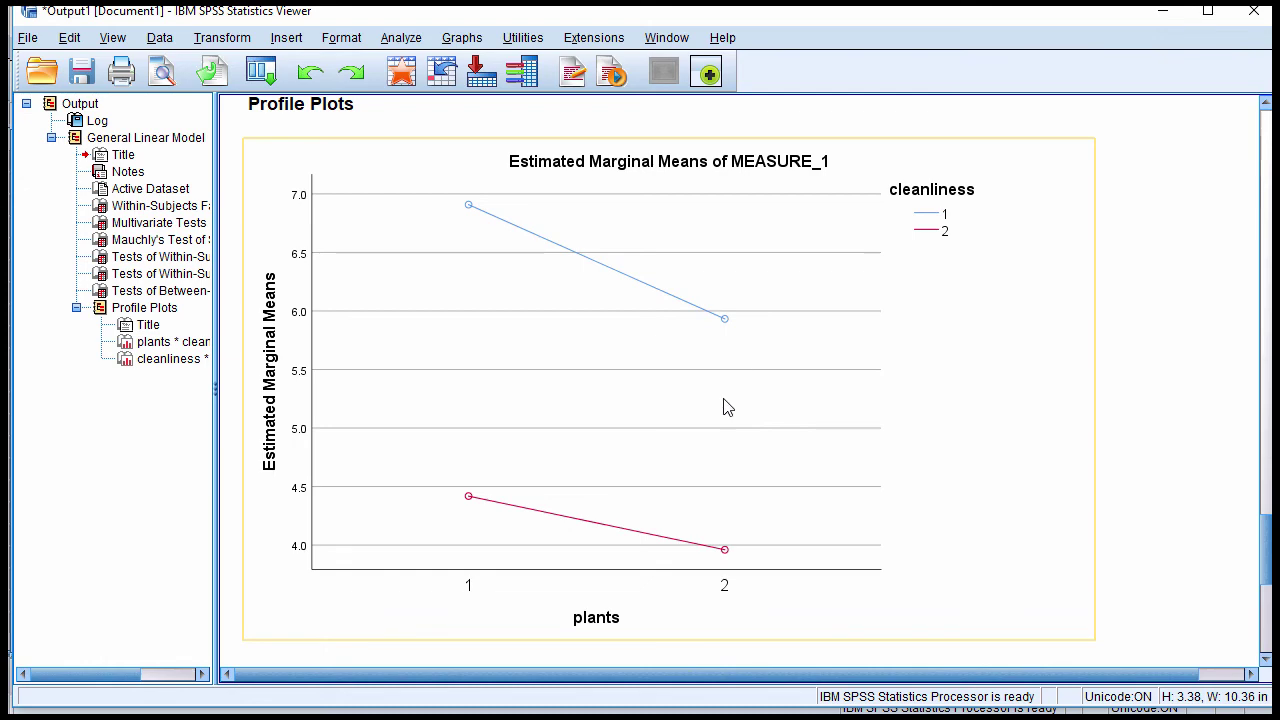
scroll(766, 420, down, 5)
scroll(766, 420, down, 1)
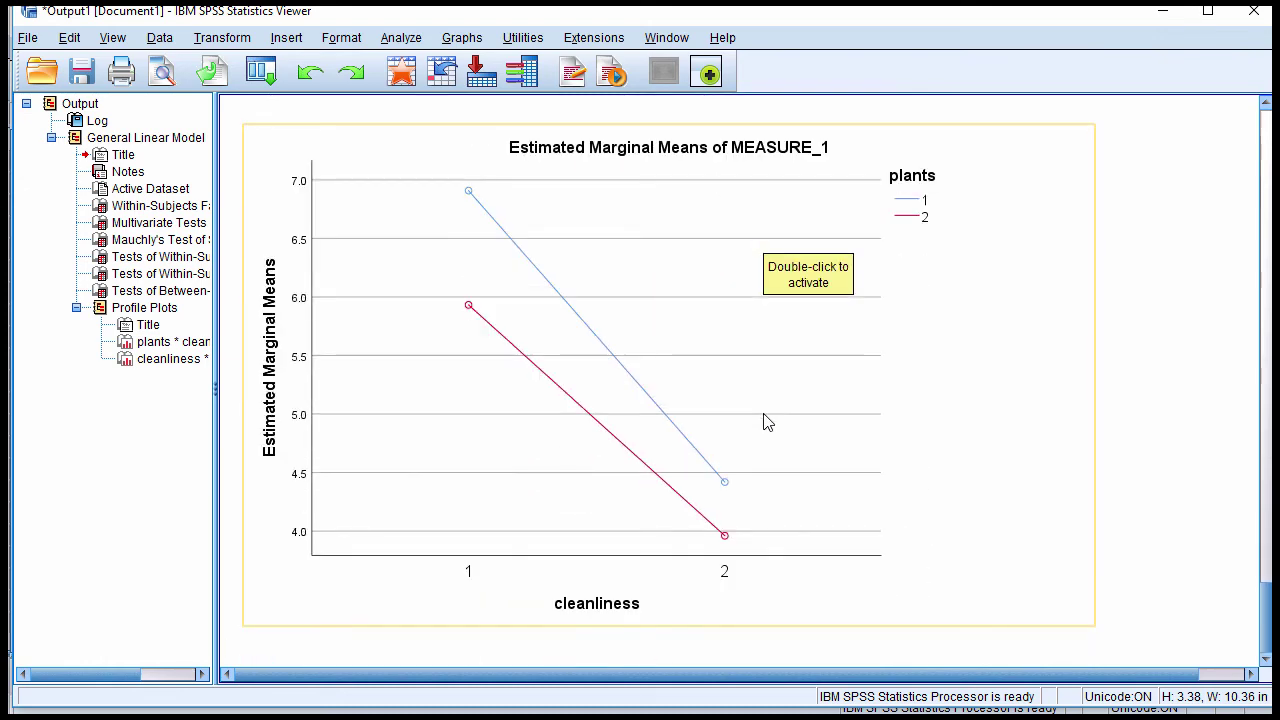
scroll(766, 420, up, 6)
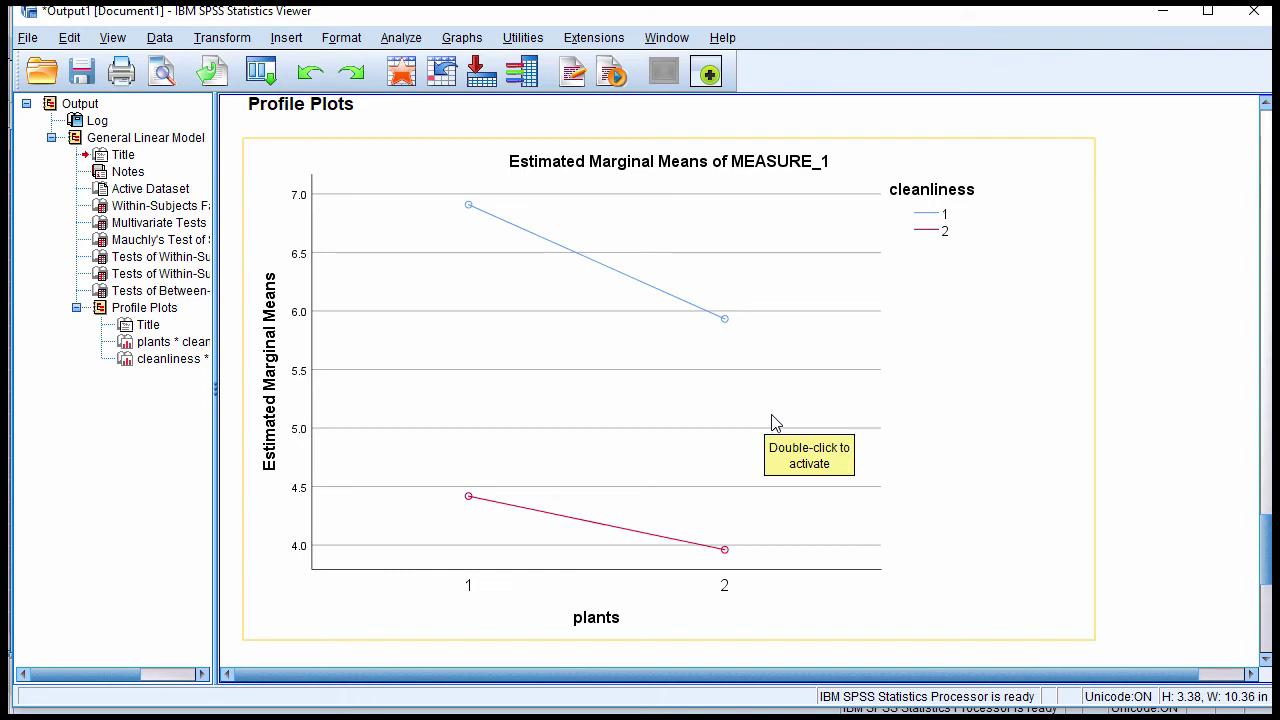
scroll(775, 423, down, 5)
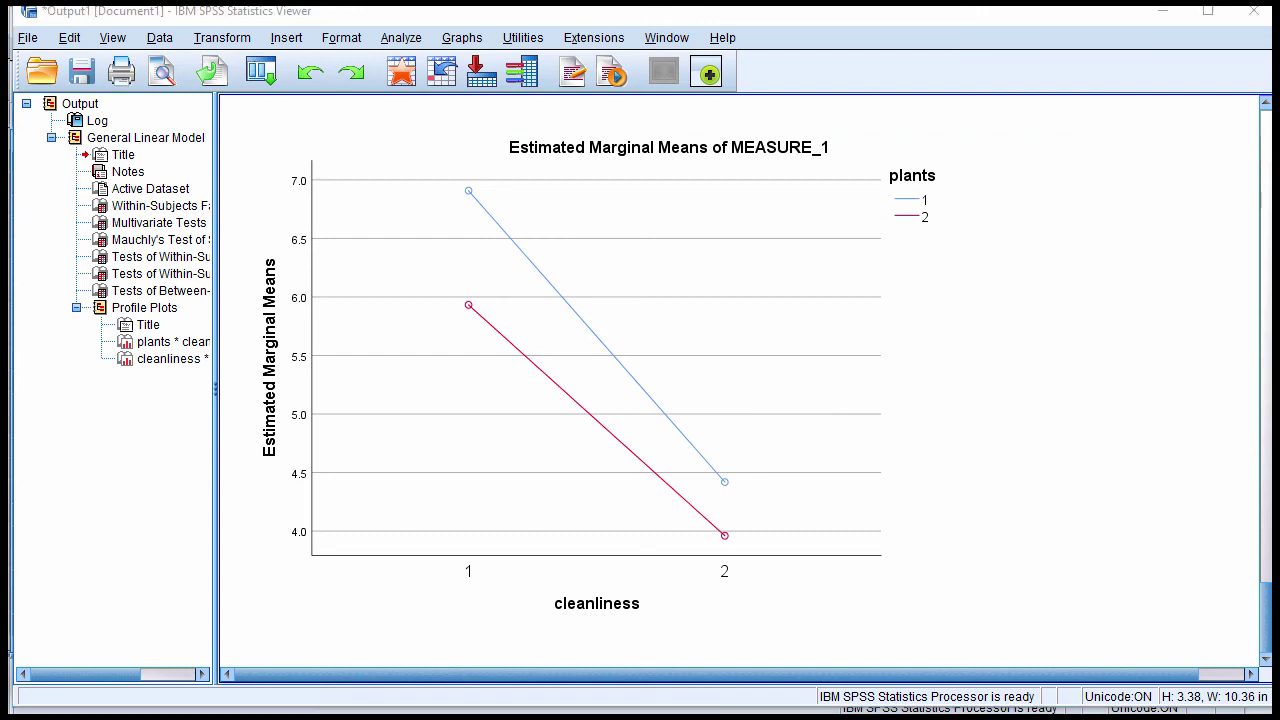
click(1044, 352)
scroll(1040, 409, up, 5)
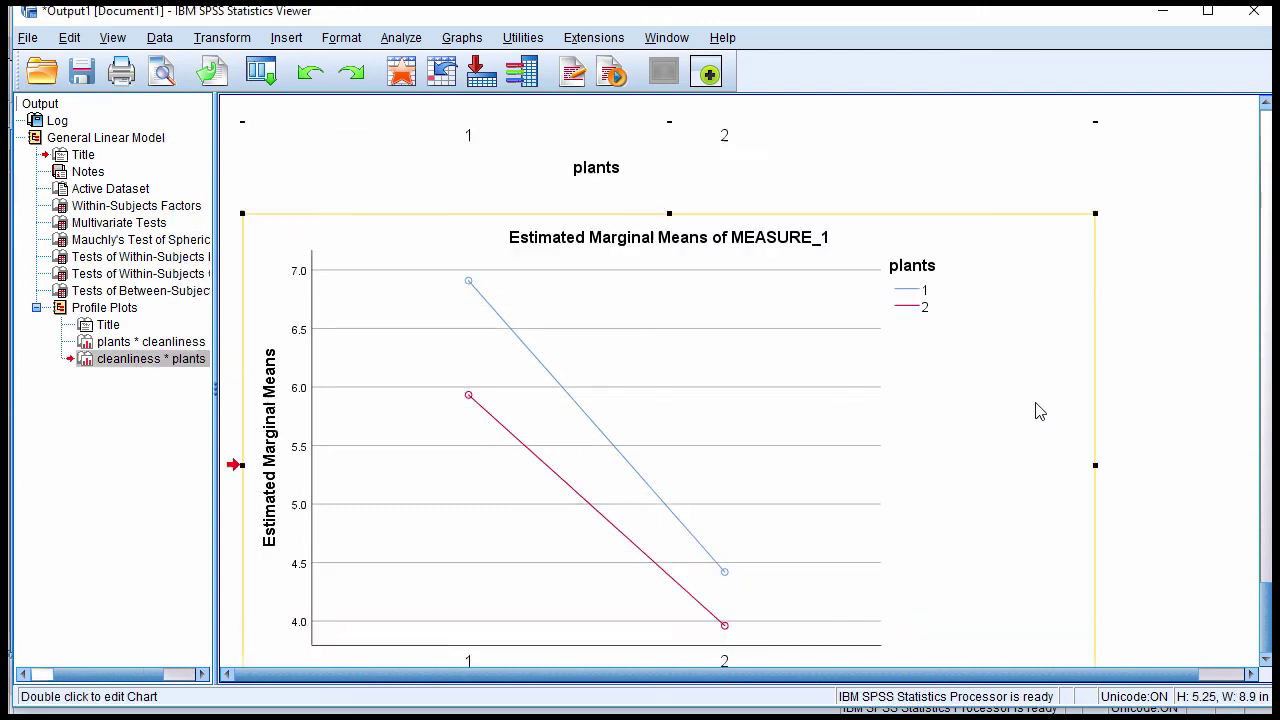
scroll(1040, 410, up, 1)
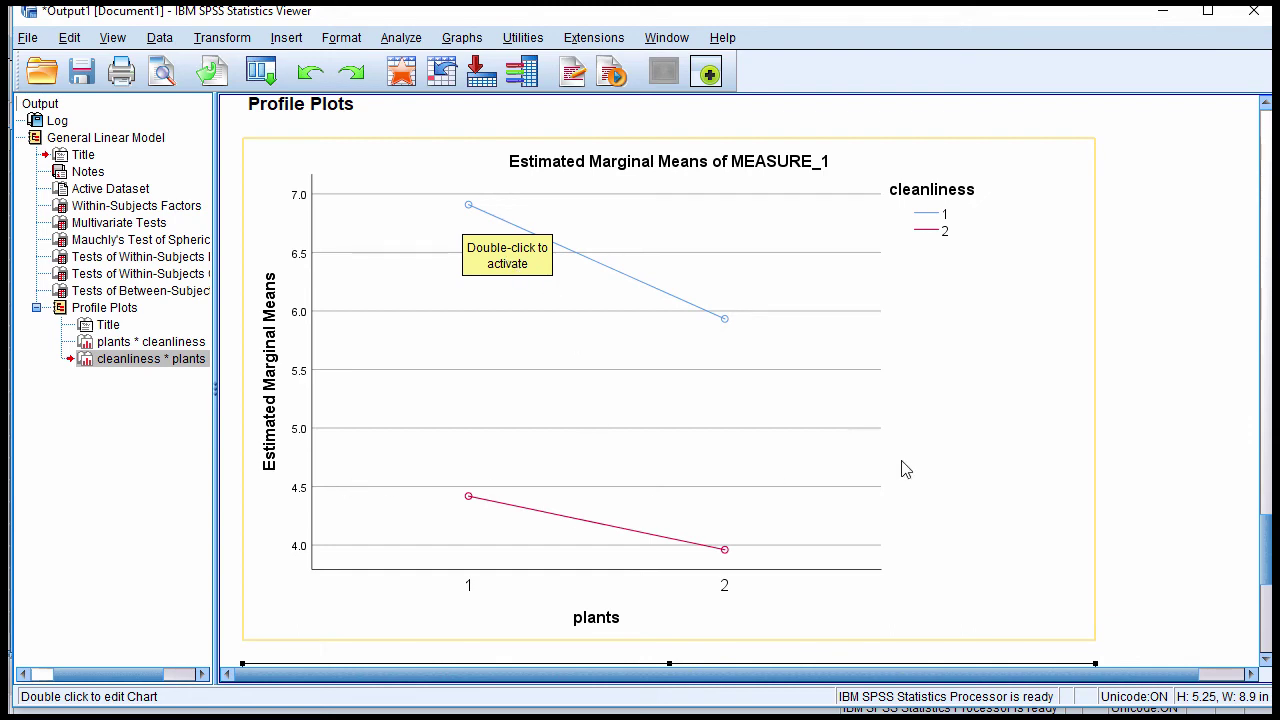
scroll(1085, 449, down, 3)
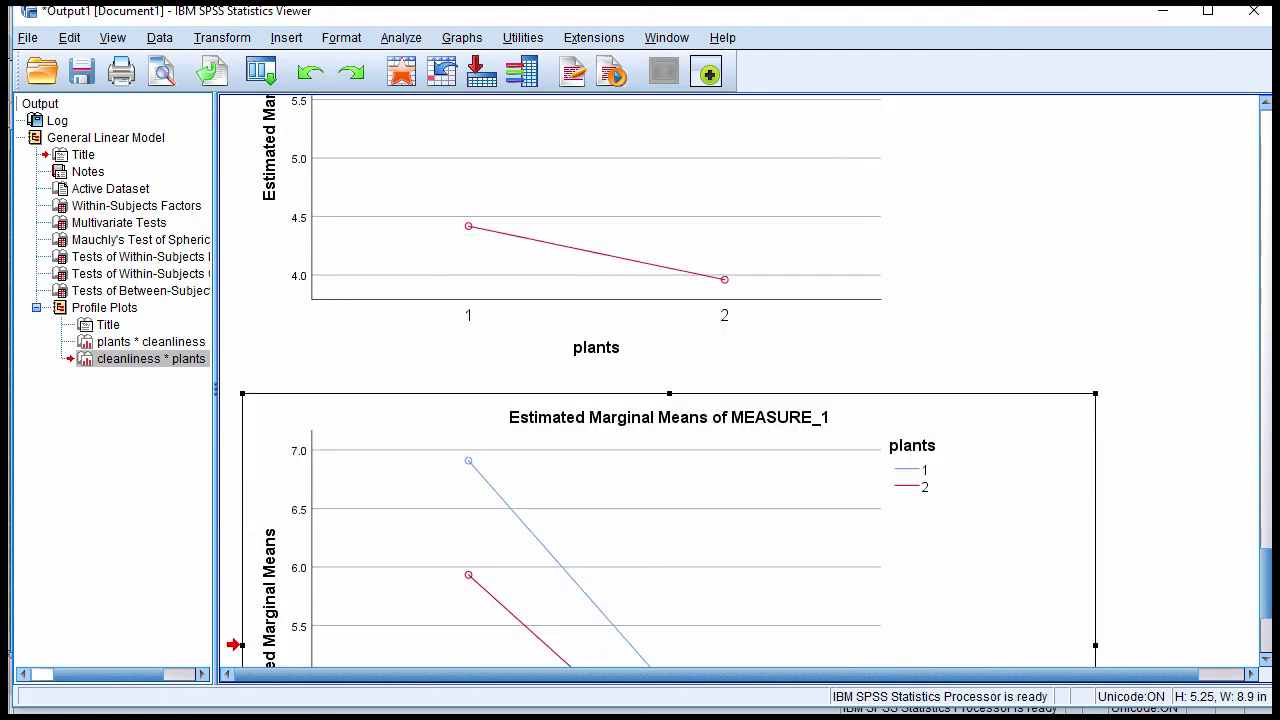
key(alt+Tab)
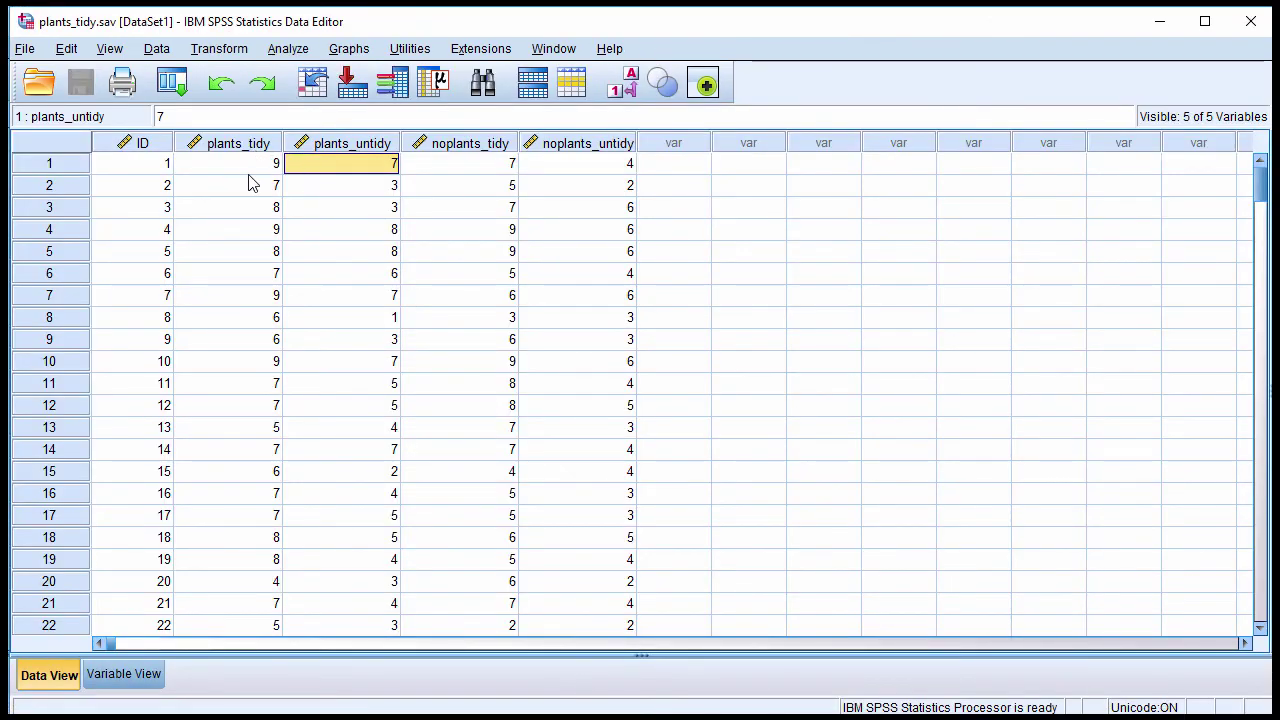
drag(250, 165, 578, 190)
click(578, 248)
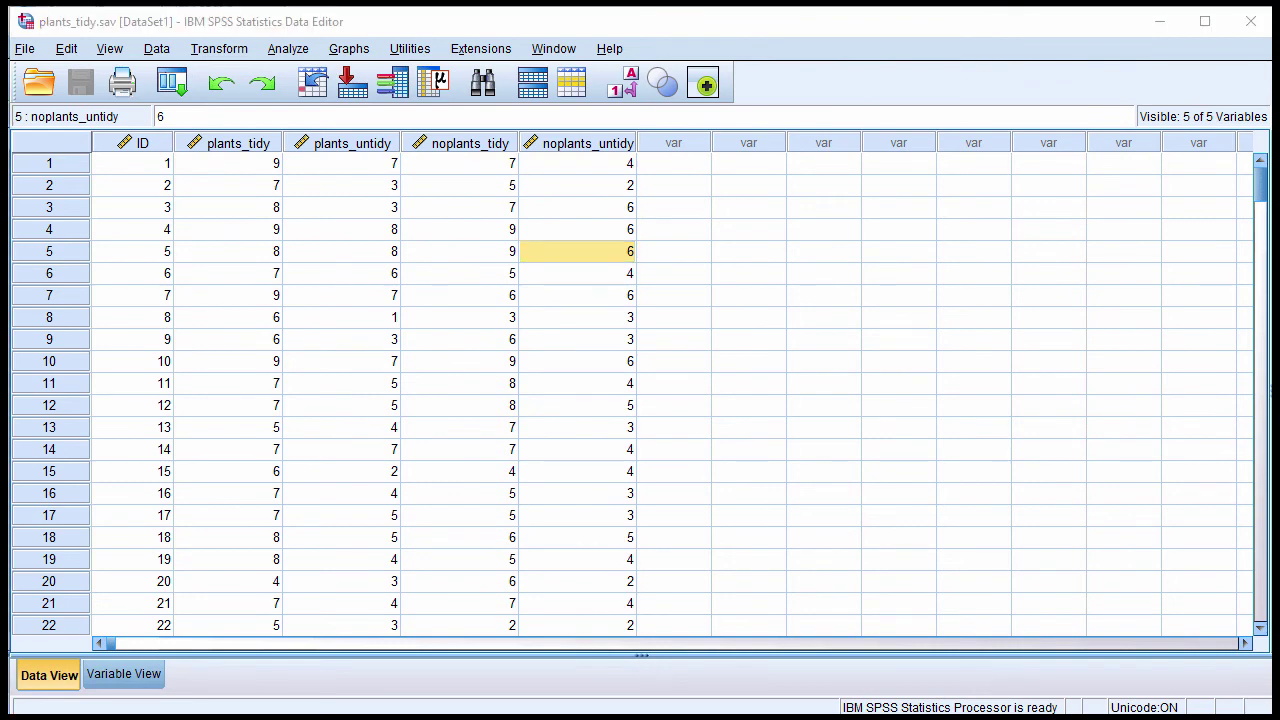
click(257, 163)
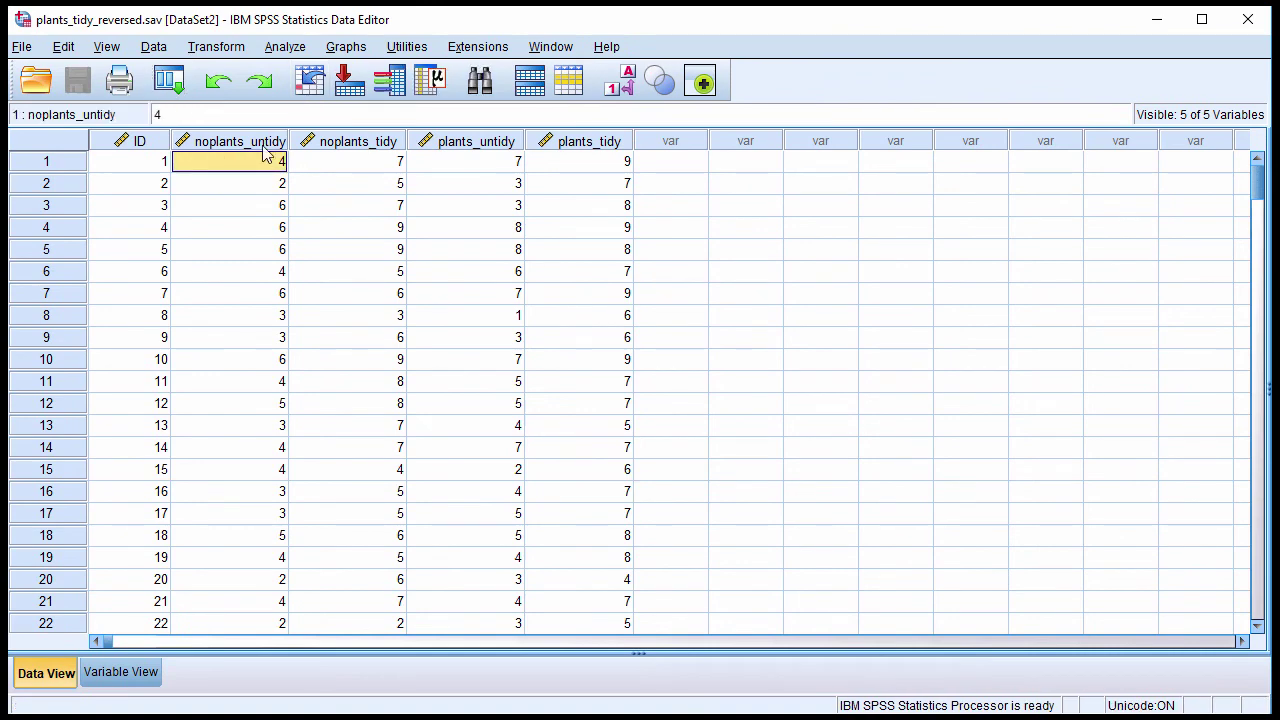
click(259, 205)
click(340, 170)
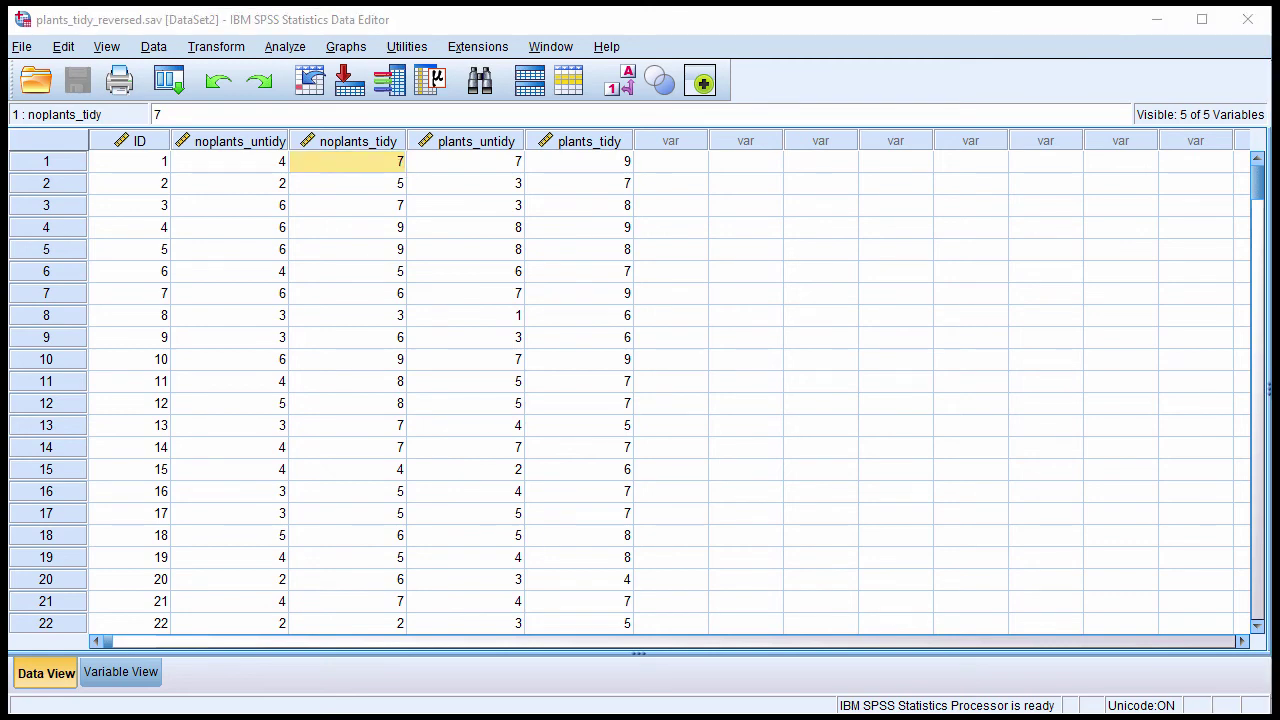
key(alt+Tab)
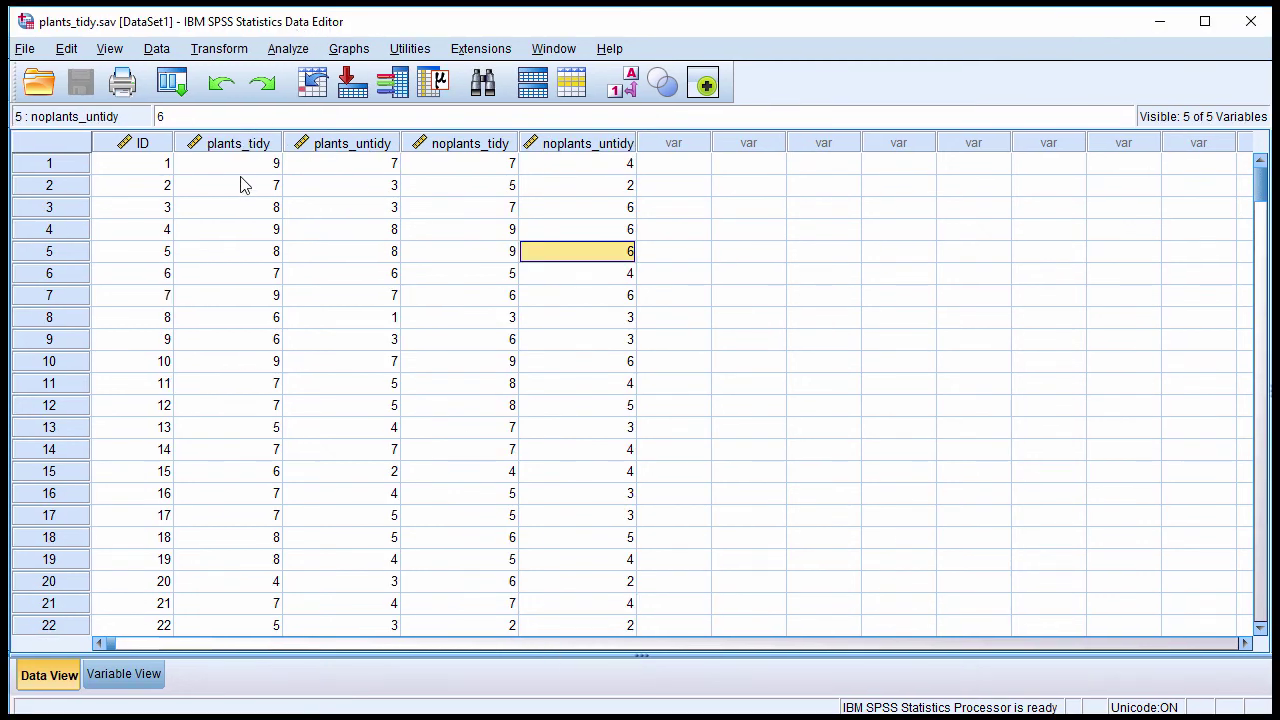
click(238, 166)
click(330, 163)
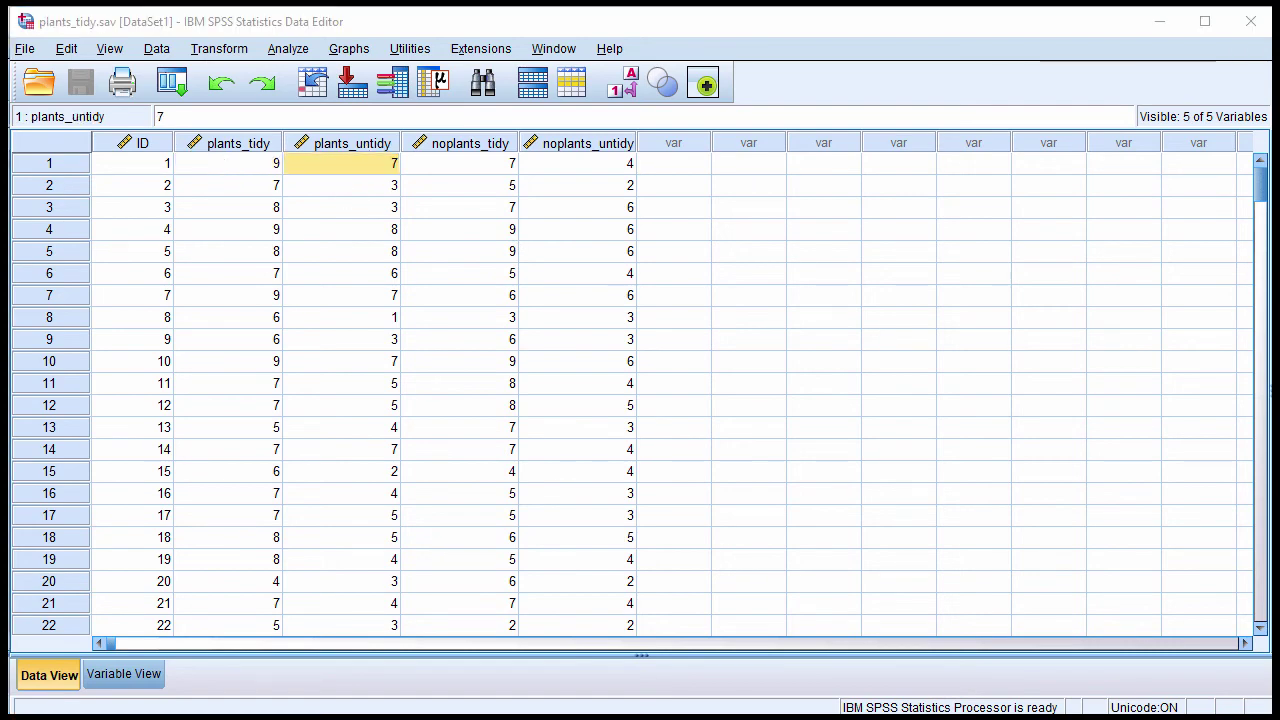
key(alt+Tab)
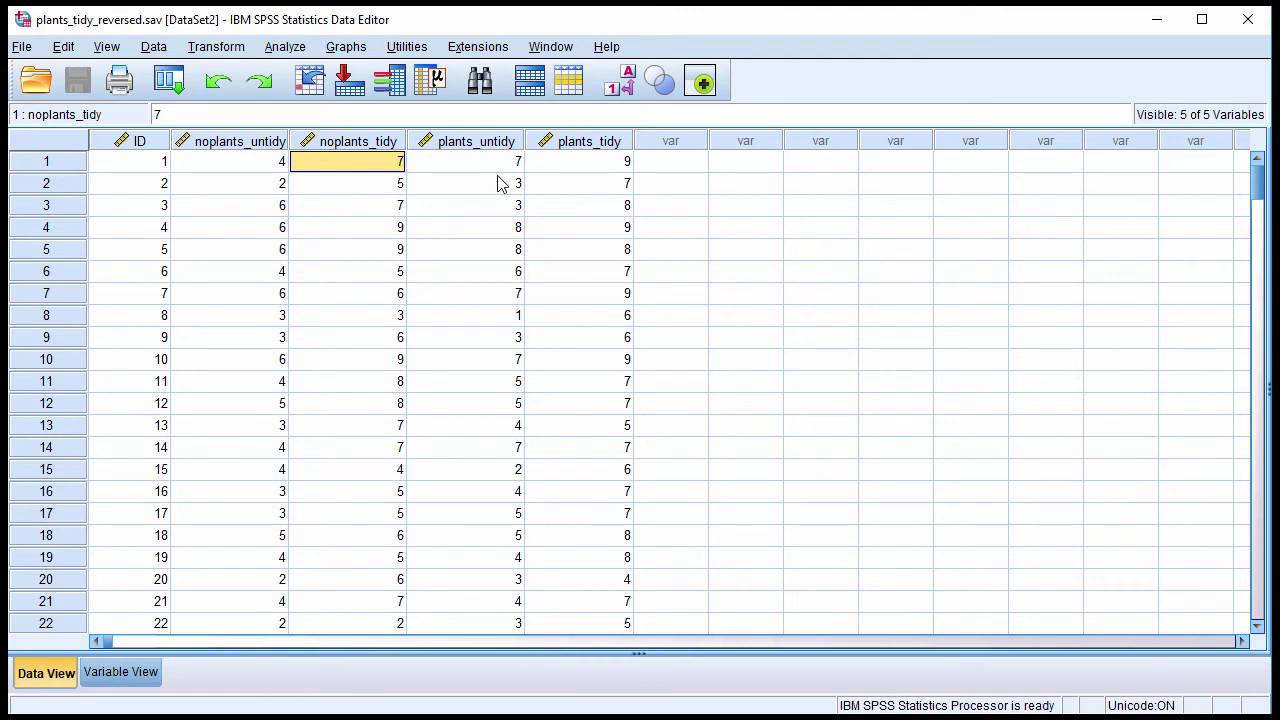
click(248, 166)
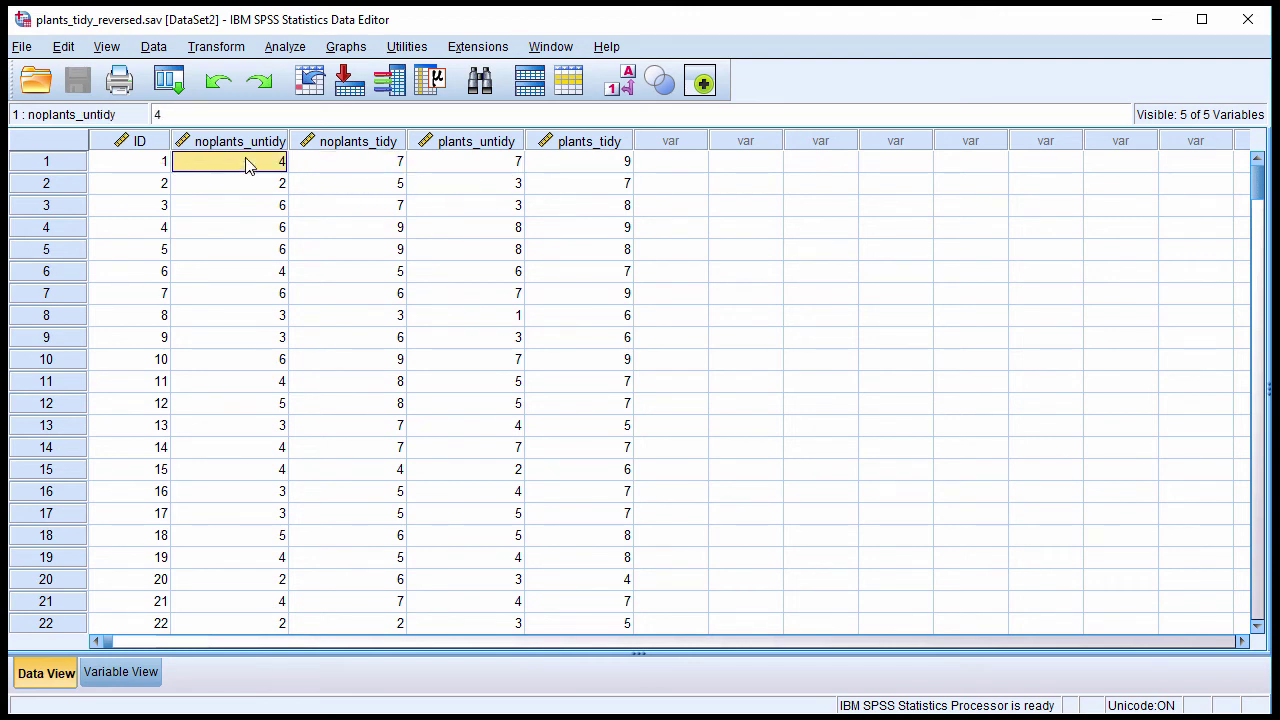
key(Right)
key(Right)
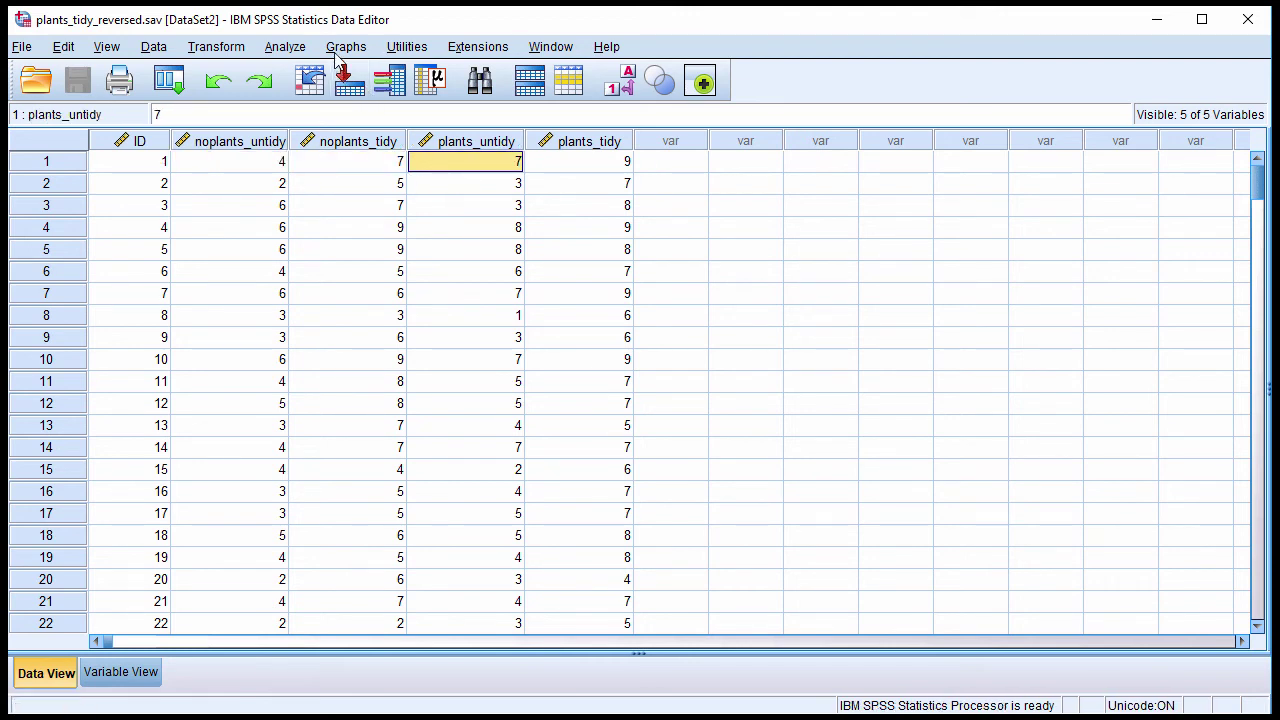
Start a repeated-measures analysis with two-level plants and cleanliness factors.
click(285, 47)
mouse_move(441, 188)
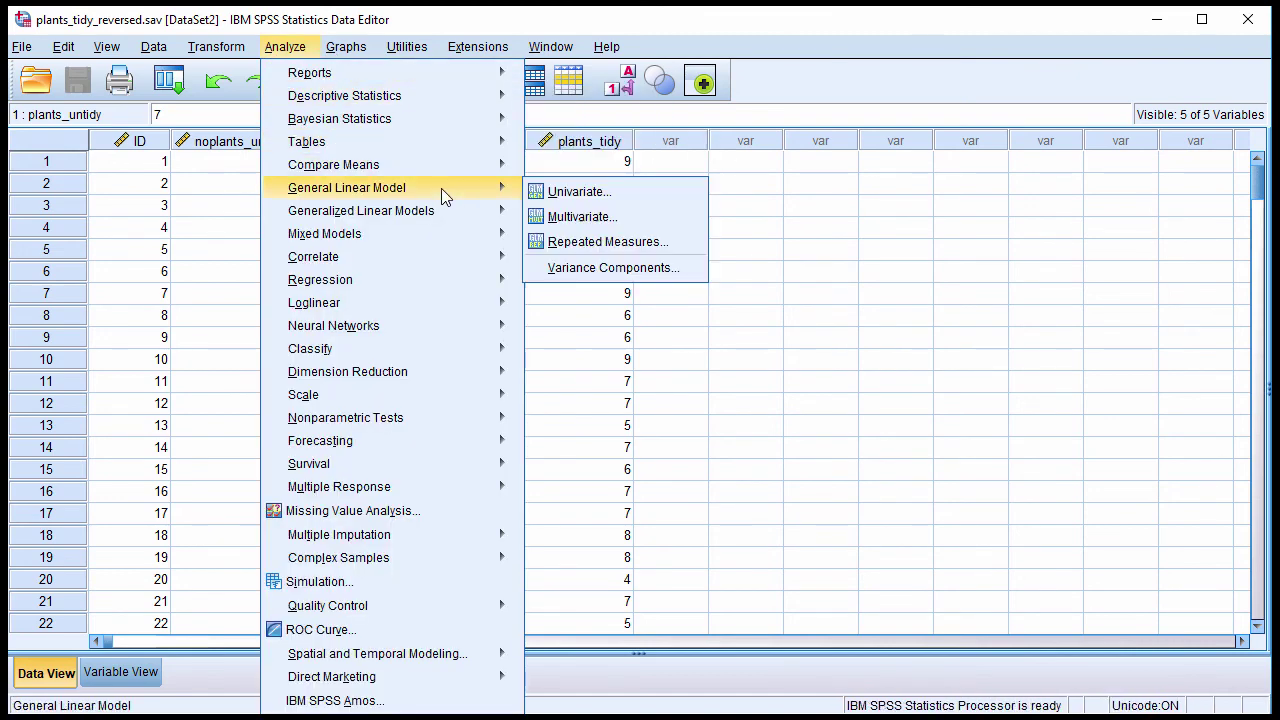
click(600, 241)
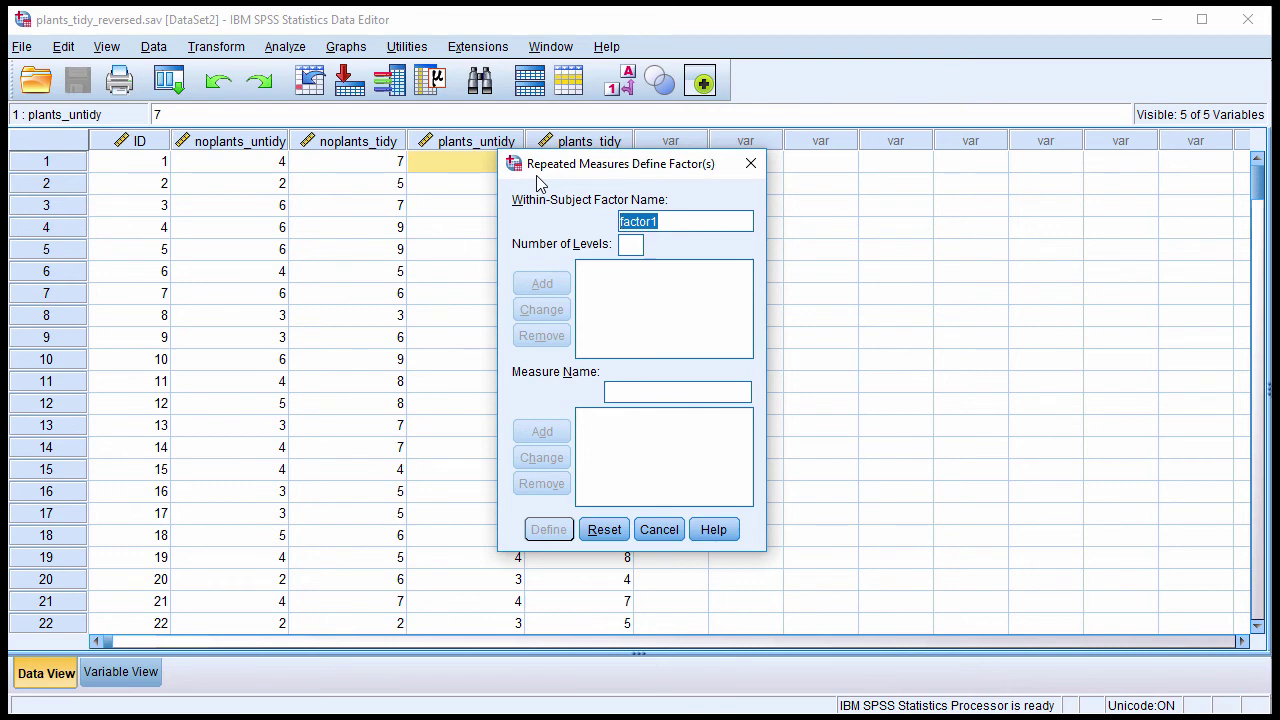
text(plants)
click(628, 246)
text(2)
click(541, 284)
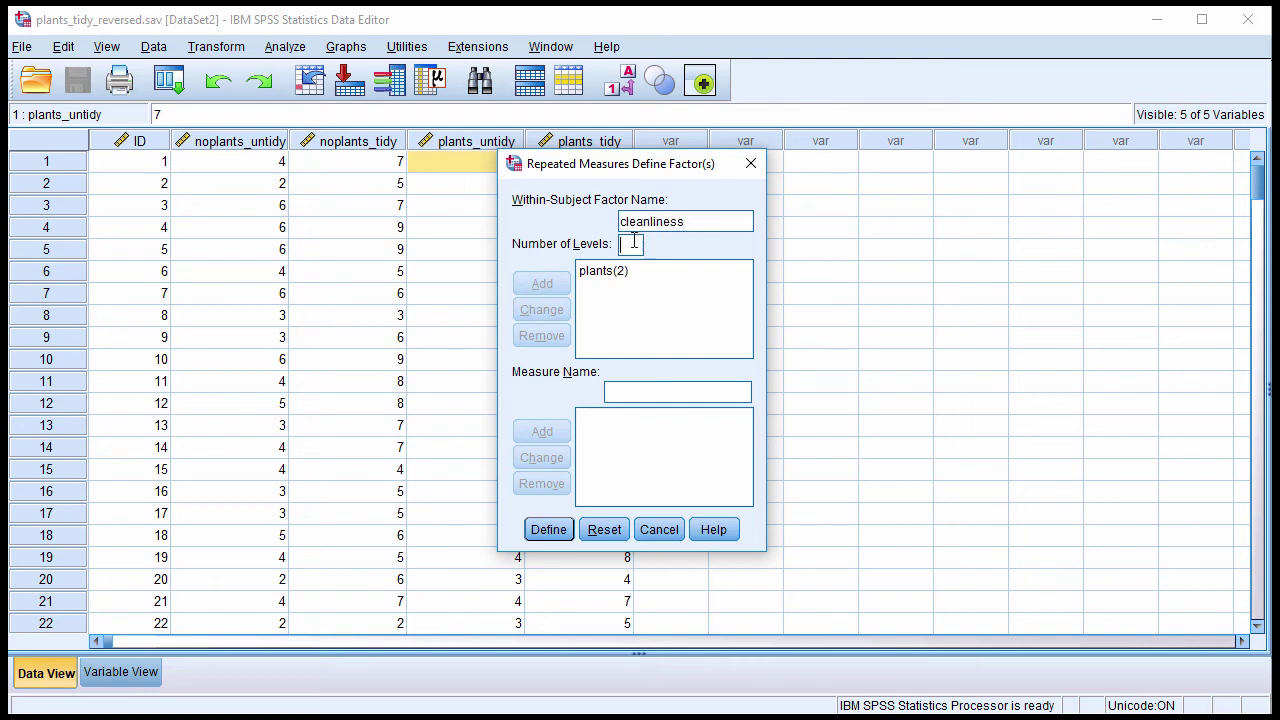
text(2)
click(541, 284)
Assign noplants_untidy through plants_tidy to the within-subjects cells.
click(545, 530)
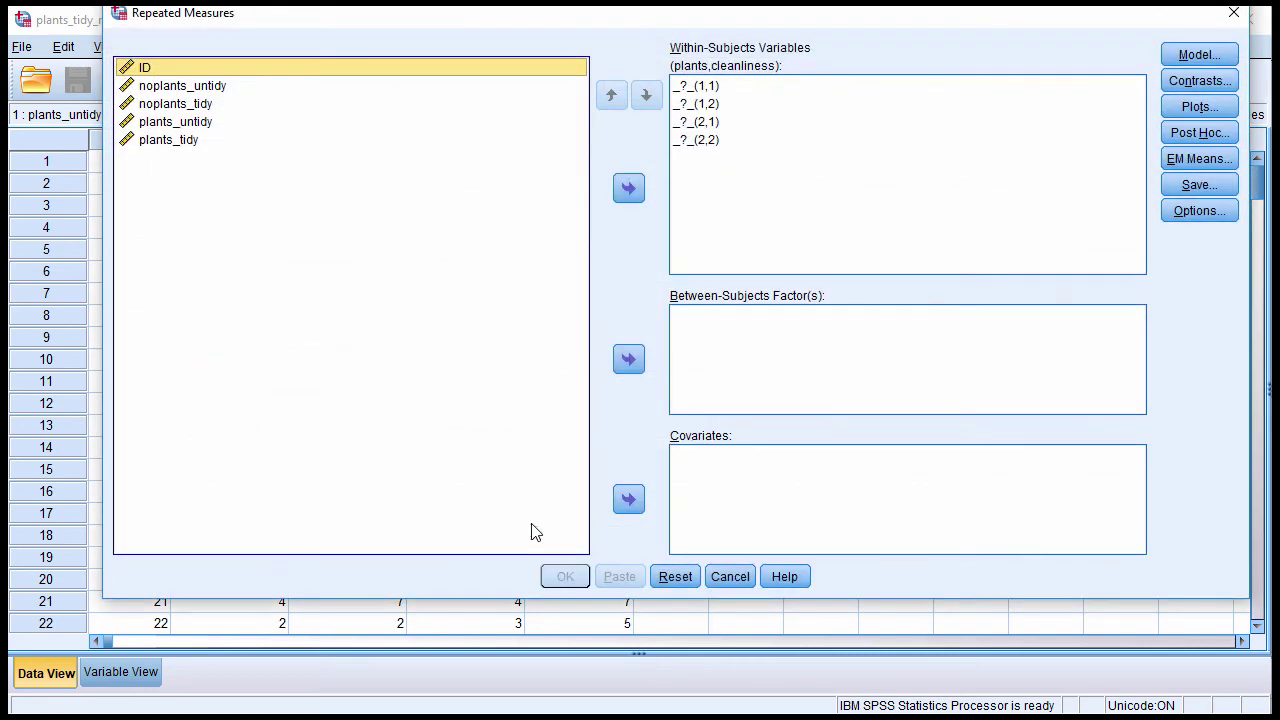
click(186, 88)
shift+click(176, 142)
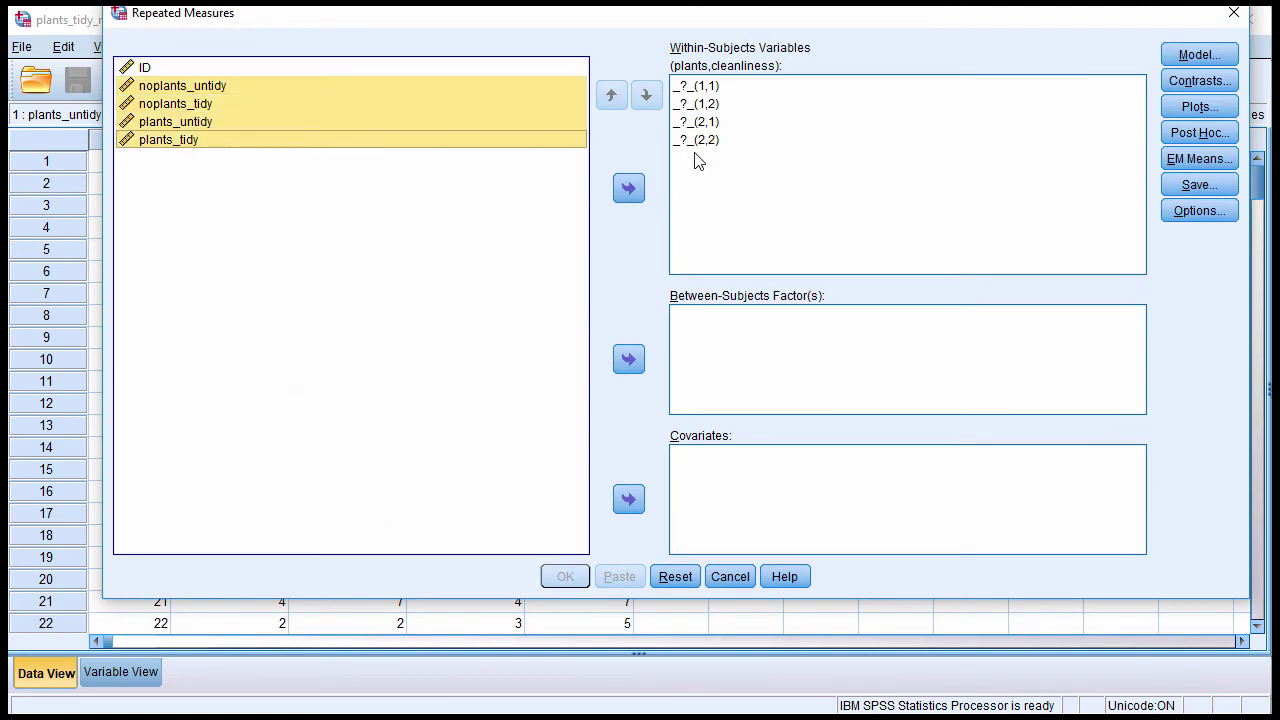
click(628, 188)
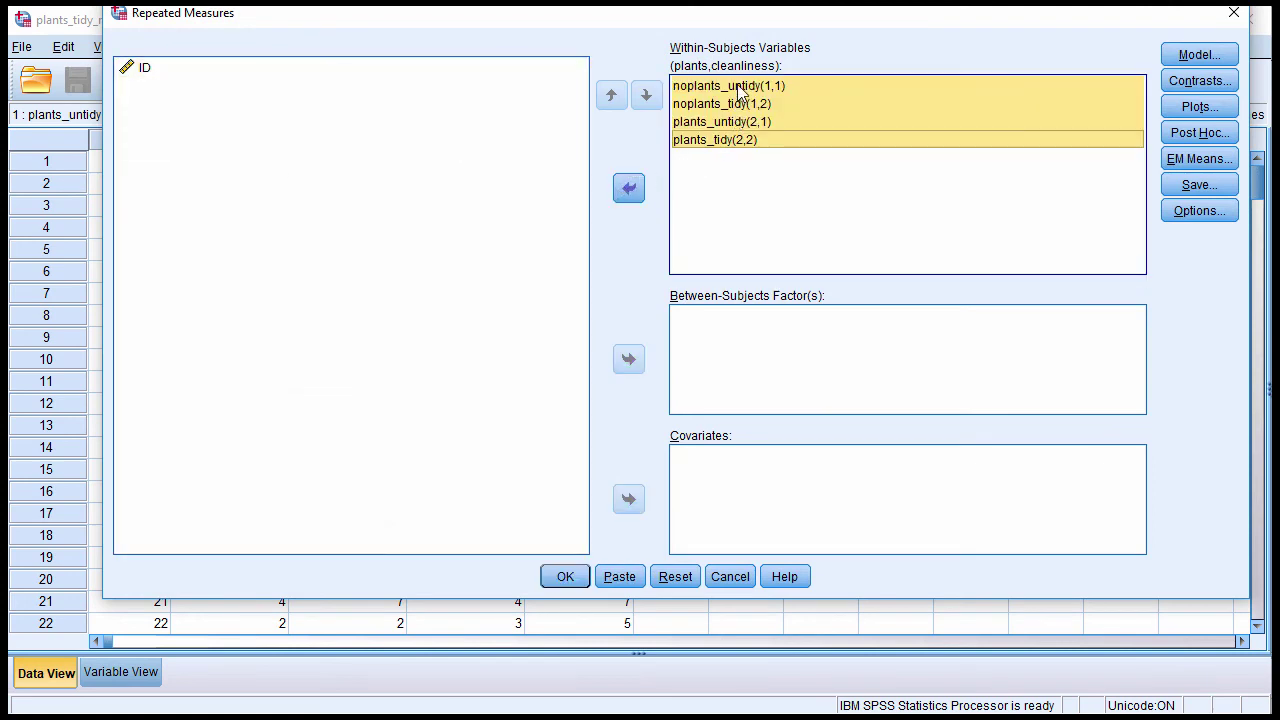
Check each variable's plants/cleanliness level assignment in the Within-Subjects list.
click(740, 90)
click(737, 103)
click(737, 88)
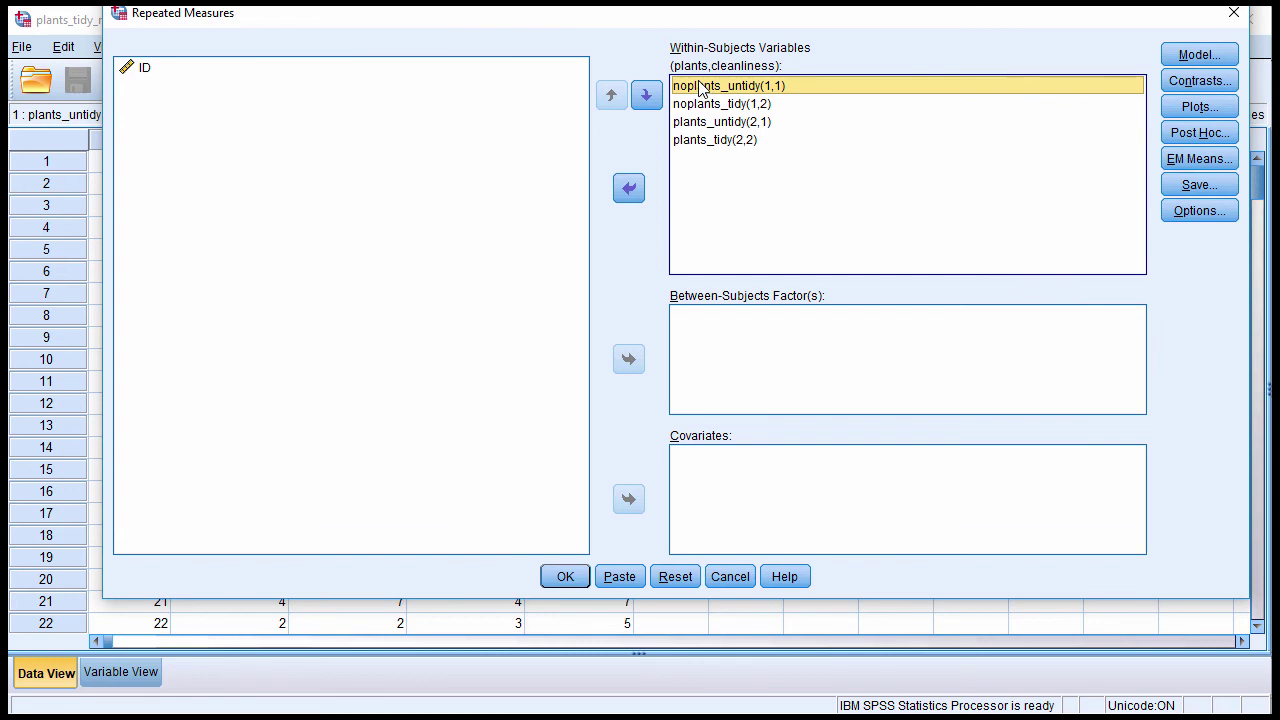
click(697, 103)
click(692, 139)
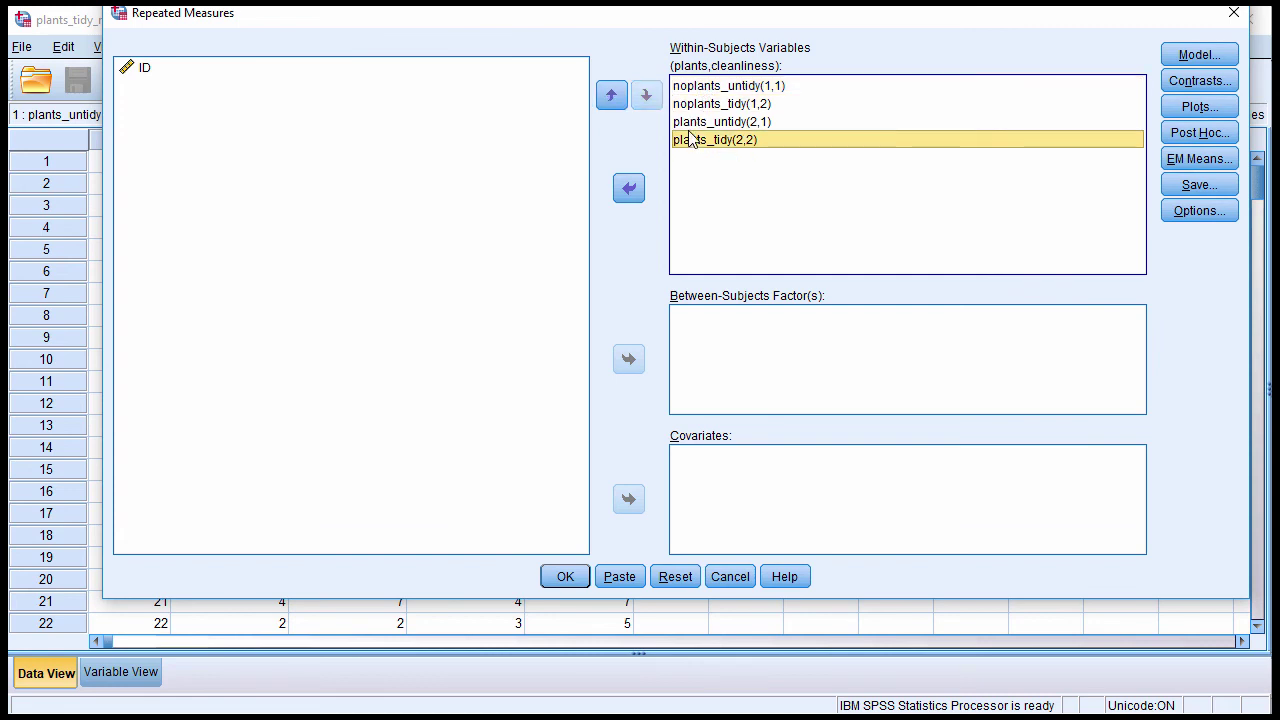
click(745, 89)
click(745, 105)
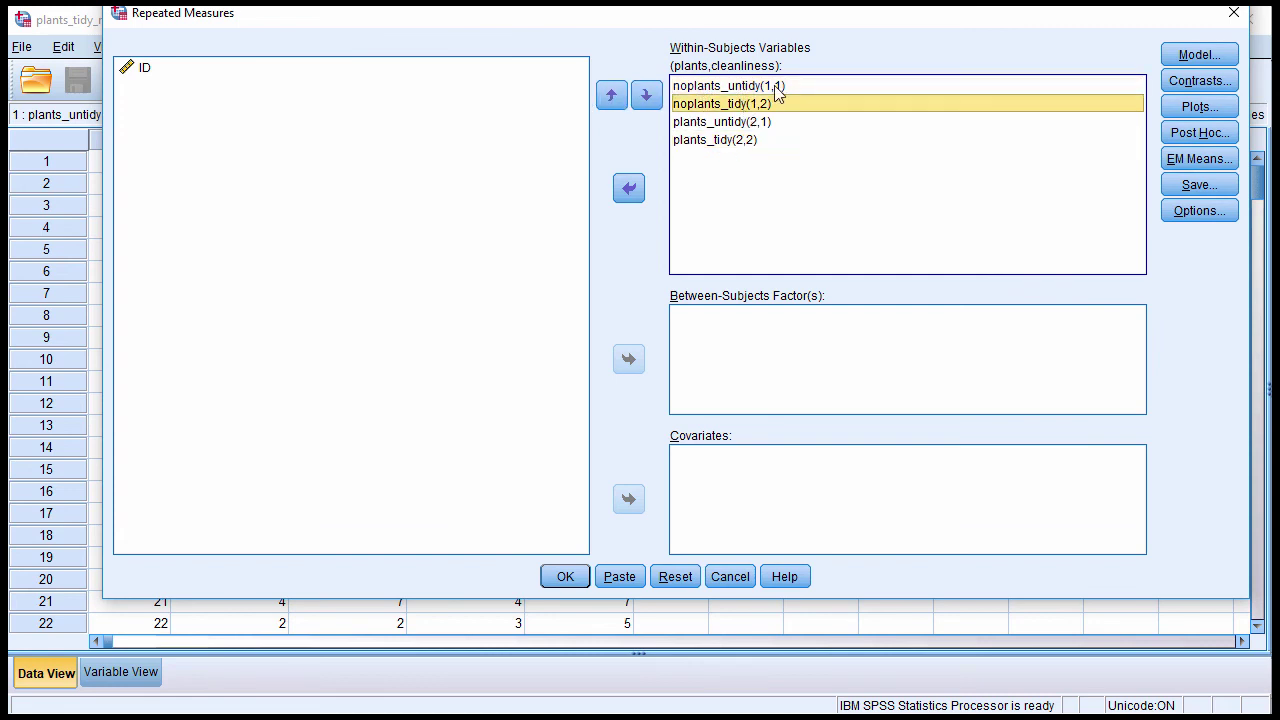
click(776, 88)
click(767, 106)
click(765, 139)
Add a plants × cleanliness profile plot with cleanliness as separate lines.
click(1199, 106)
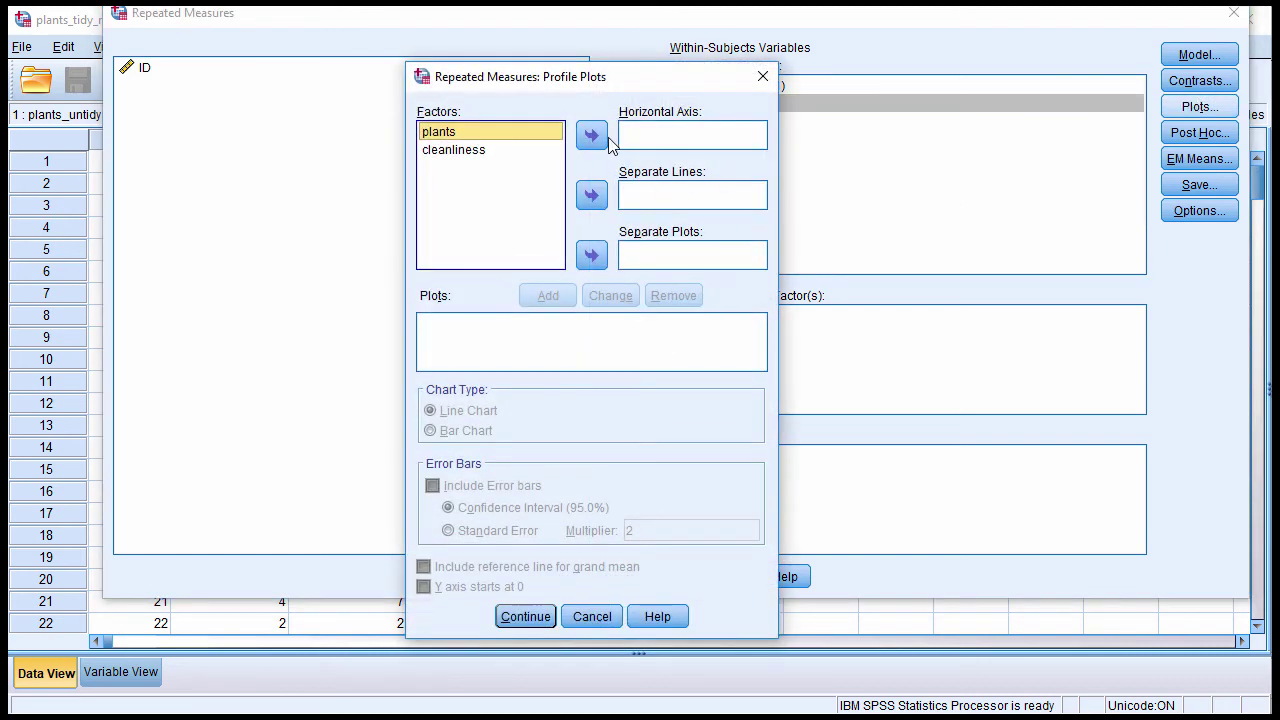
click(591, 136)
click(452, 151)
click(591, 196)
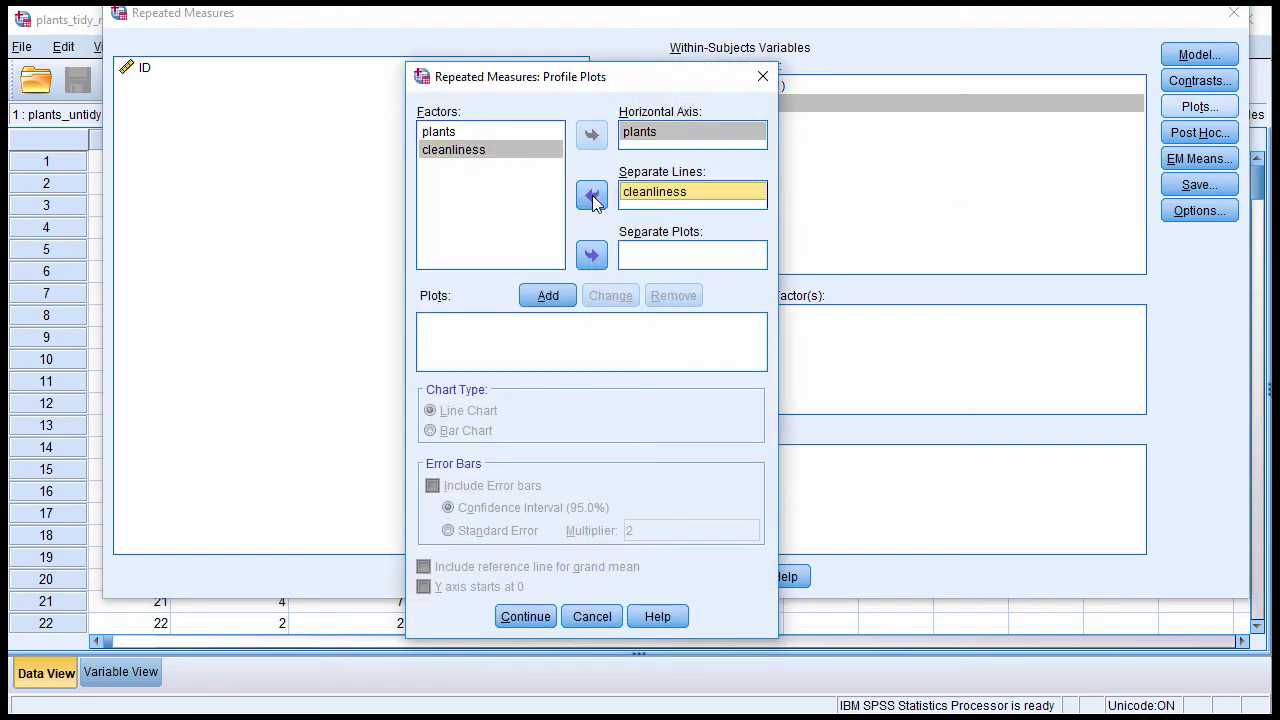
click(565, 295)
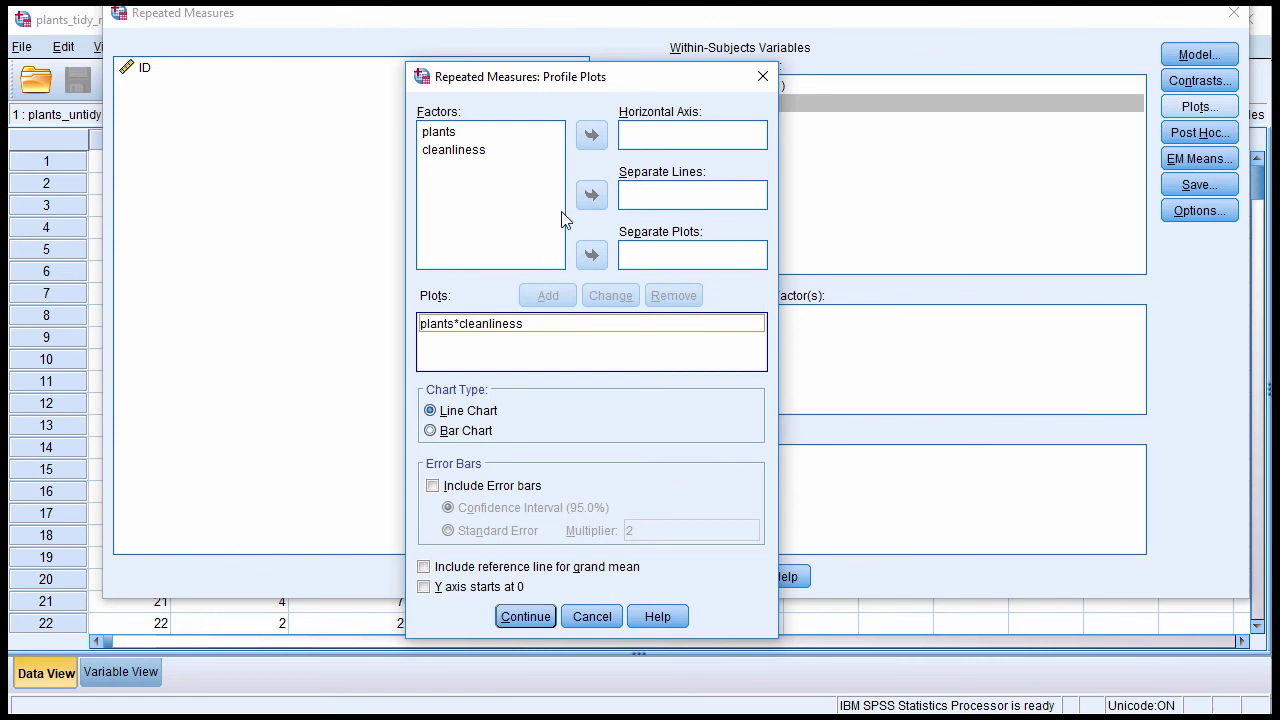
Add a cleanliness × plants plot with plants as separate lines and run the analysis.
click(471, 151)
click(585, 136)
click(490, 134)
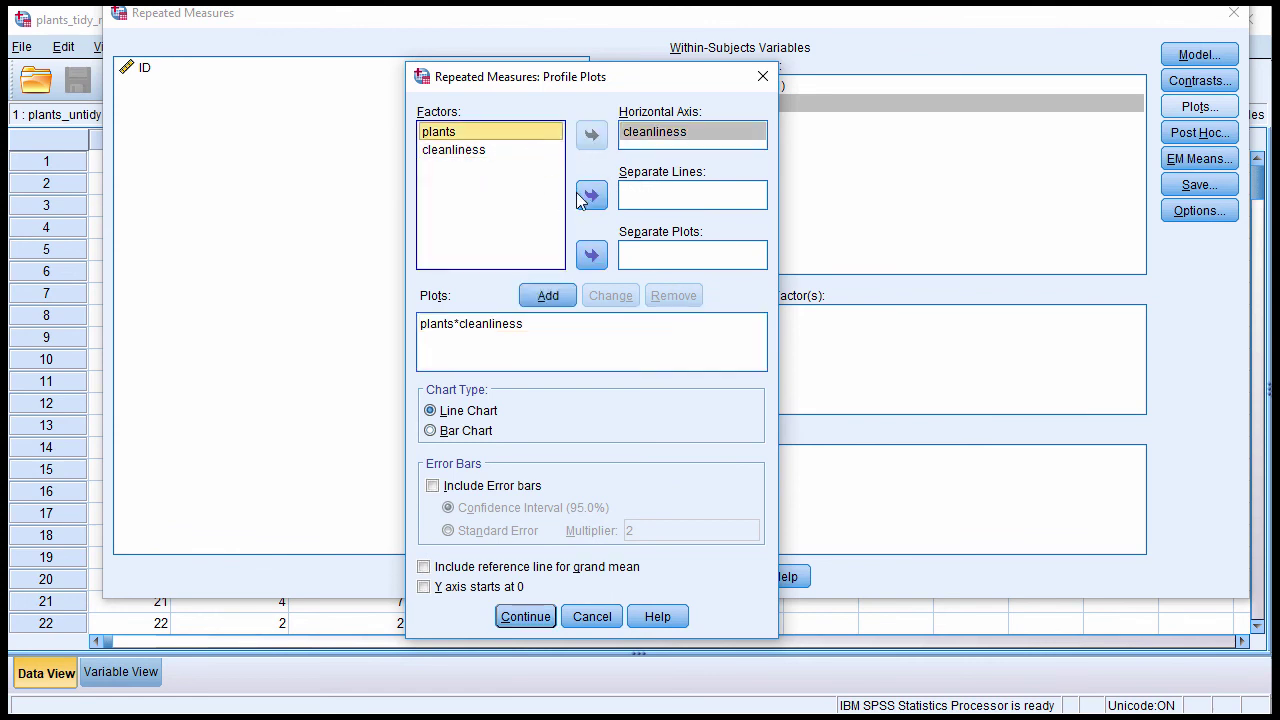
click(590, 196)
click(551, 295)
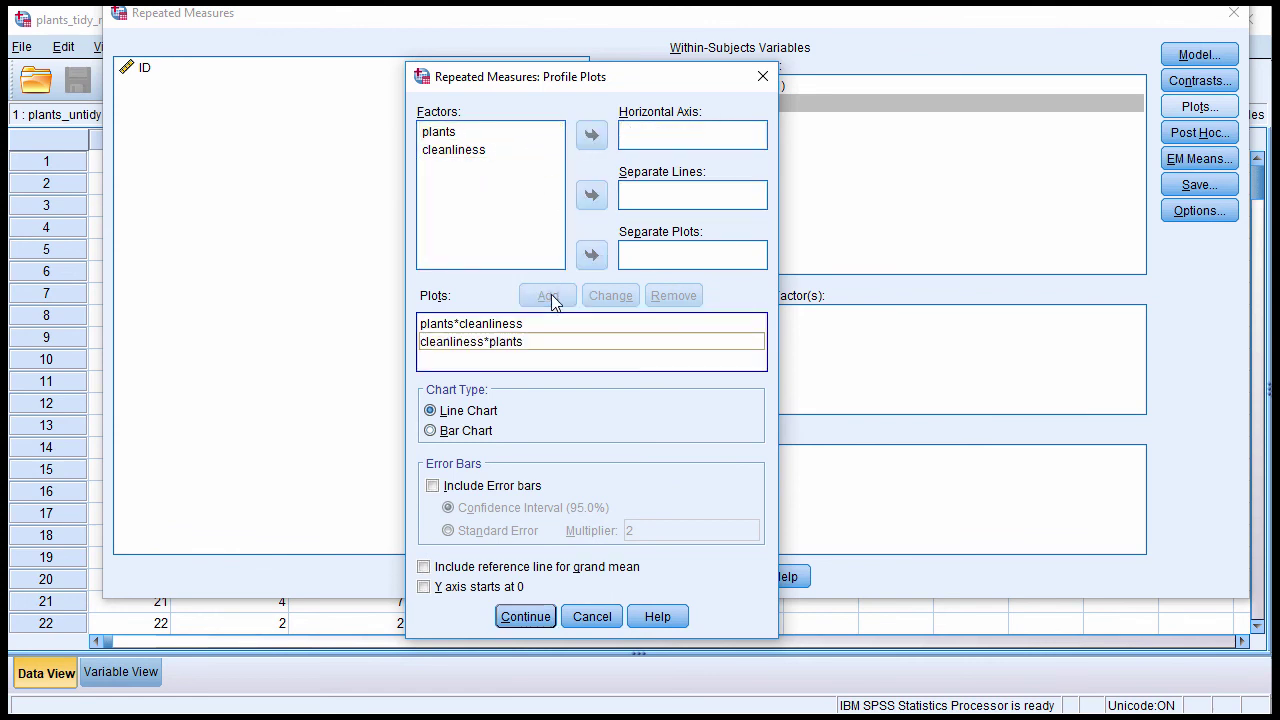
click(519, 616)
click(565, 578)
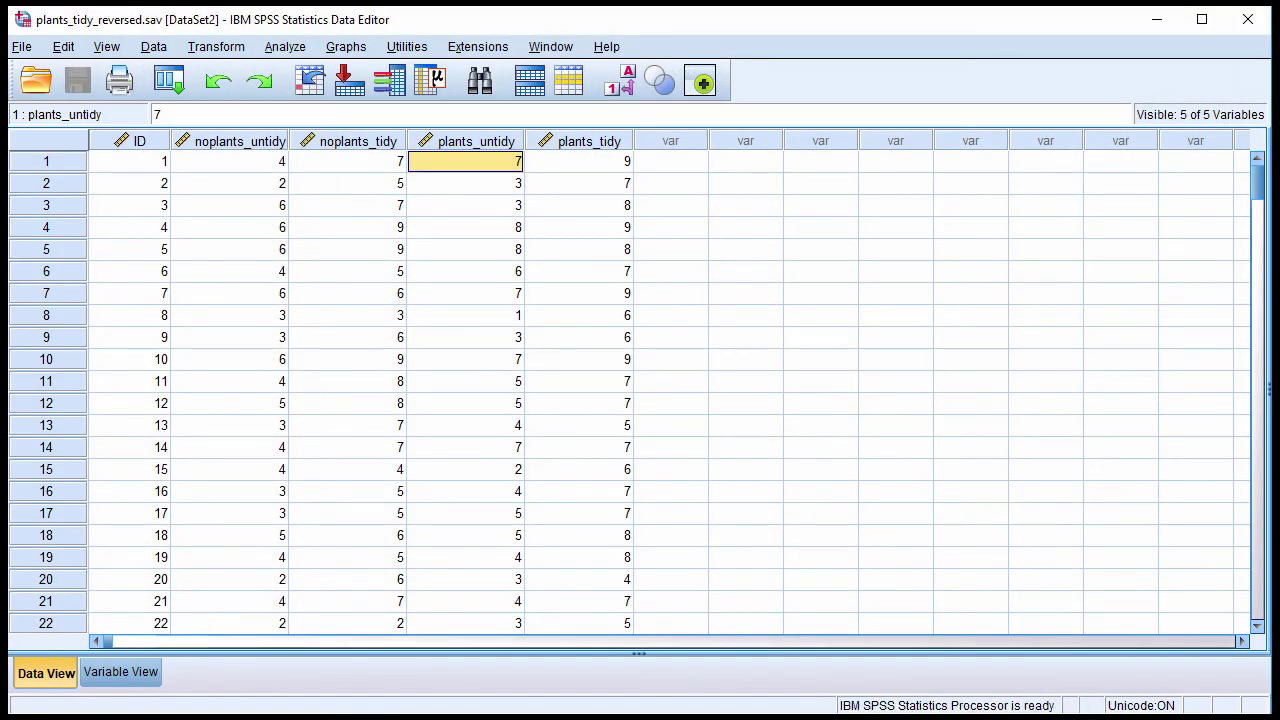
Scroll to the plants × cleanliness plot showing cleanliness 2 rising 5.9→6.9 and cleanliness 1 rising 4.0→4.4.
scroll(858, 414, down, 15)
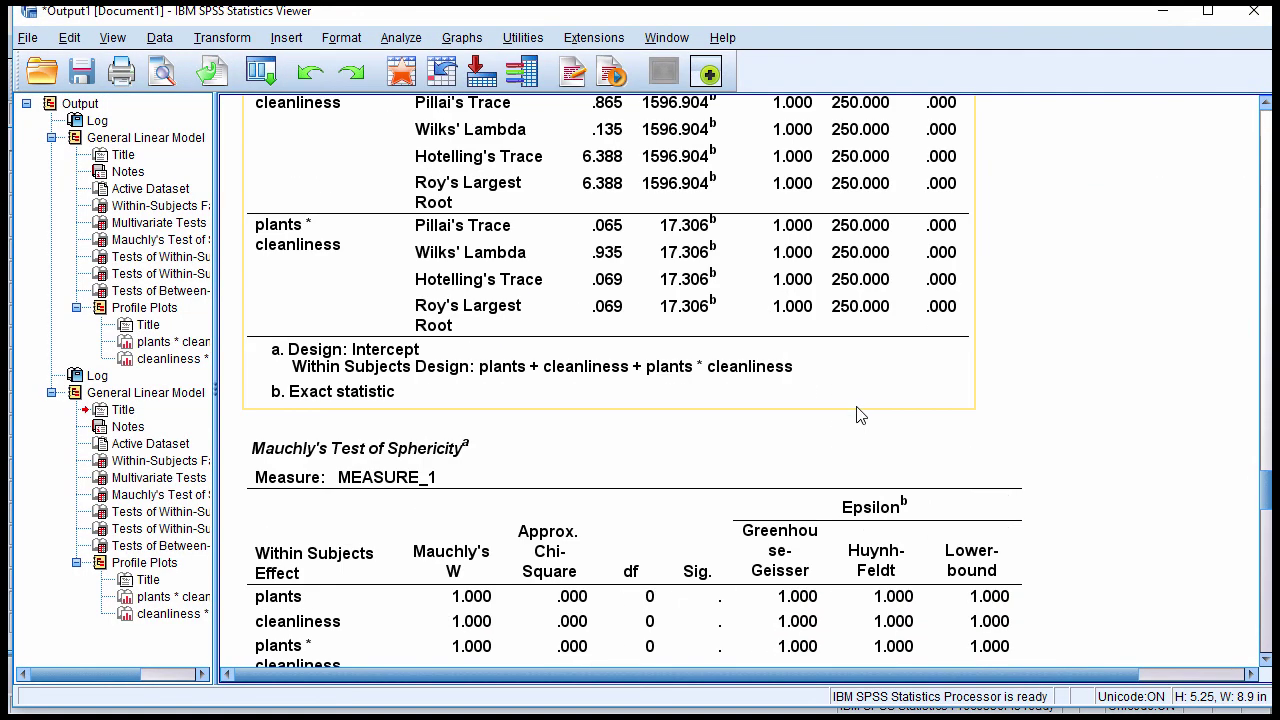
scroll(858, 414, down, 3)
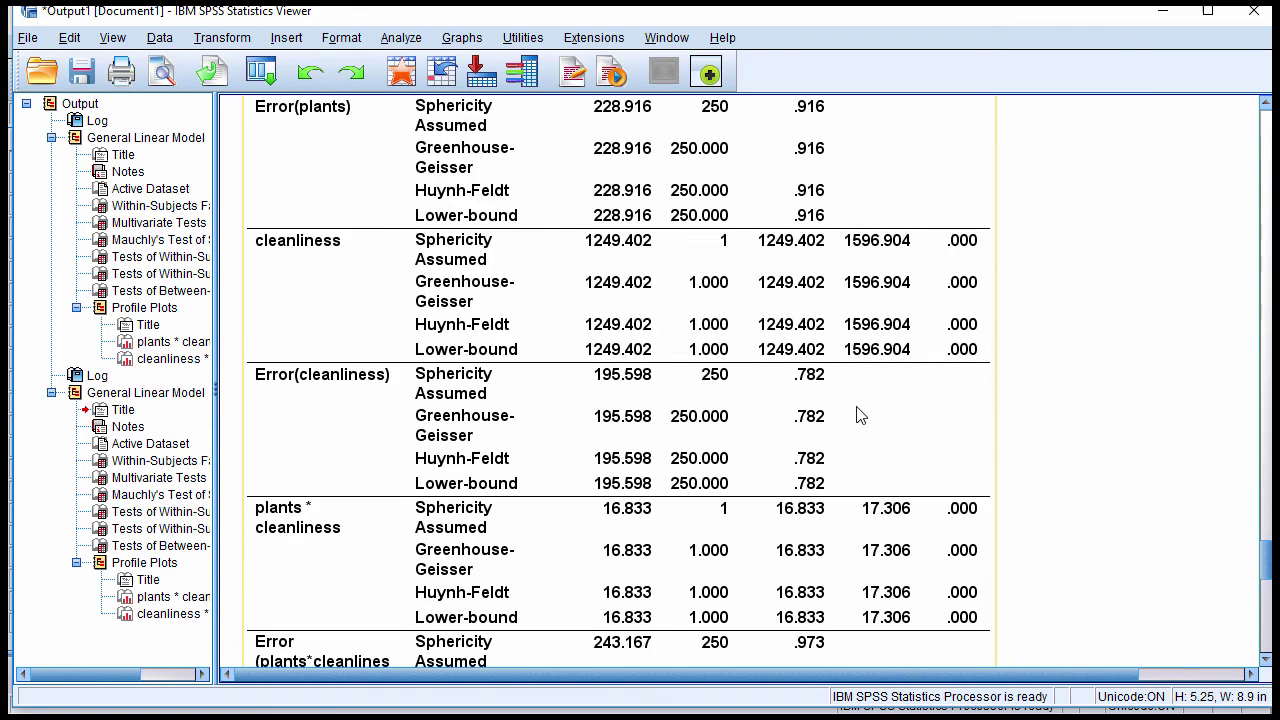
scroll(858, 414, up, 5)
scroll(862, 400, down, 6)
scroll(864, 344, down, 15)
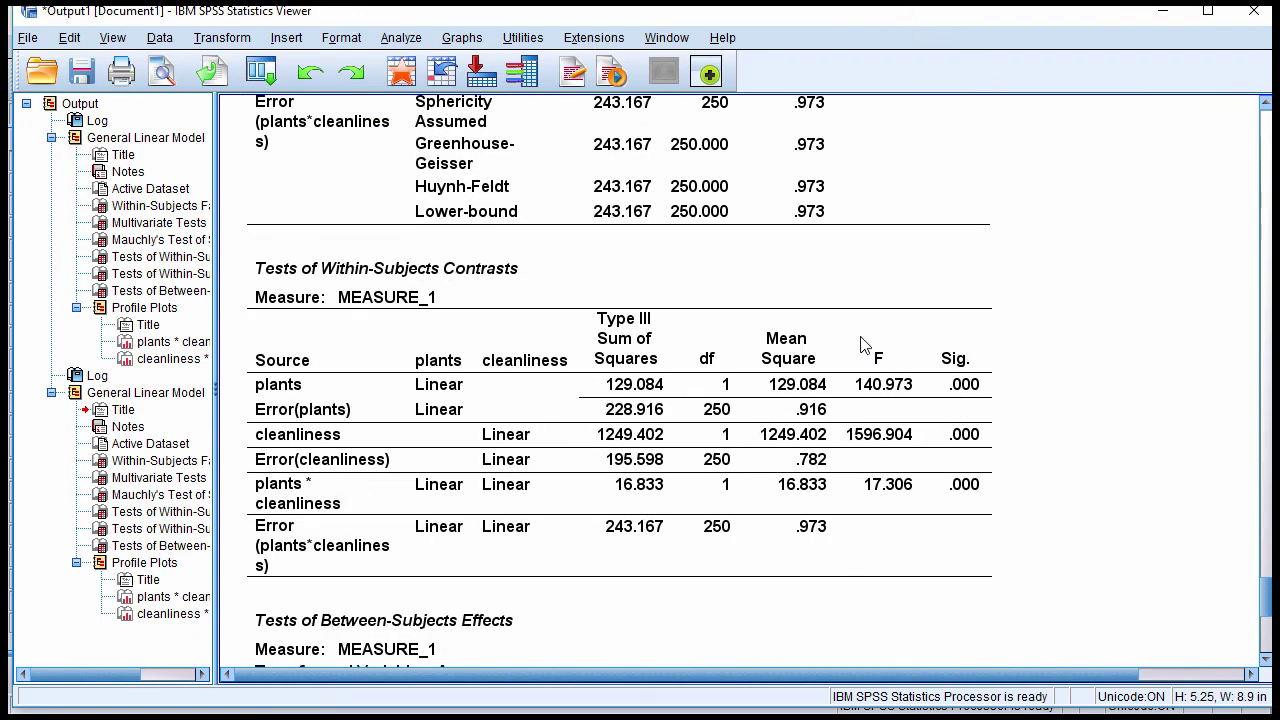
scroll(864, 344, down, 3)
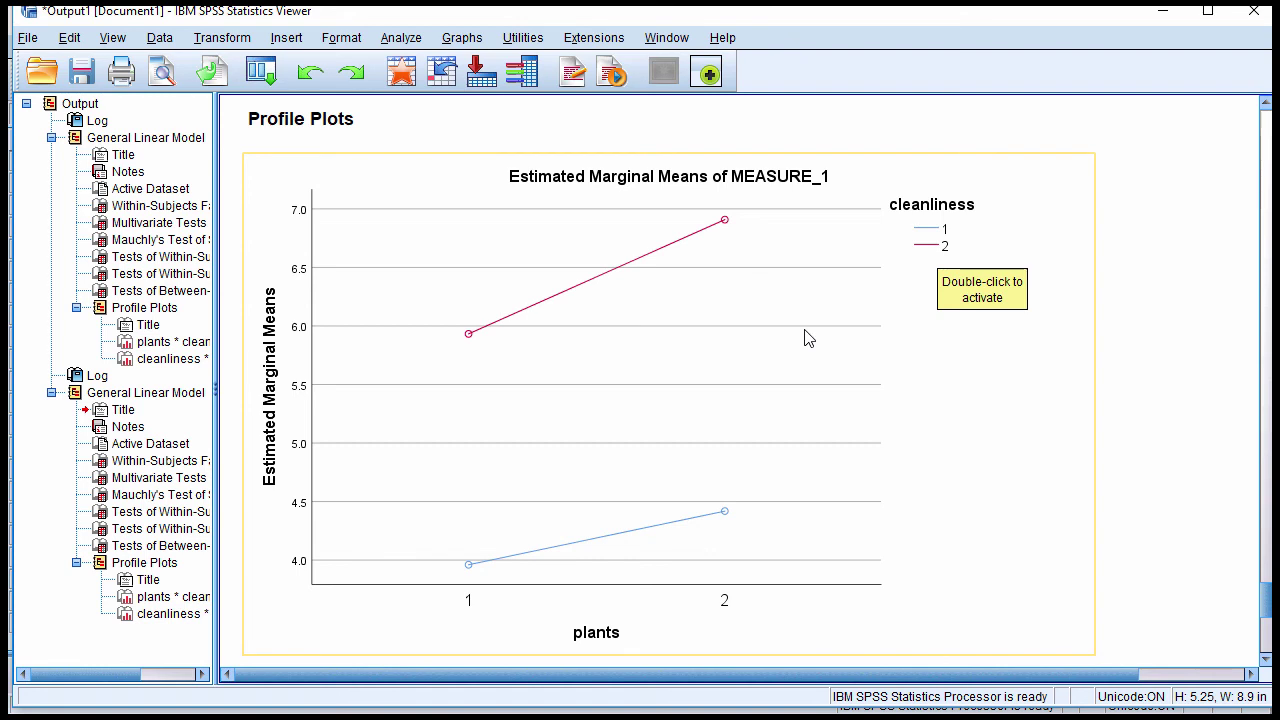
scroll(808, 338, down, 5)
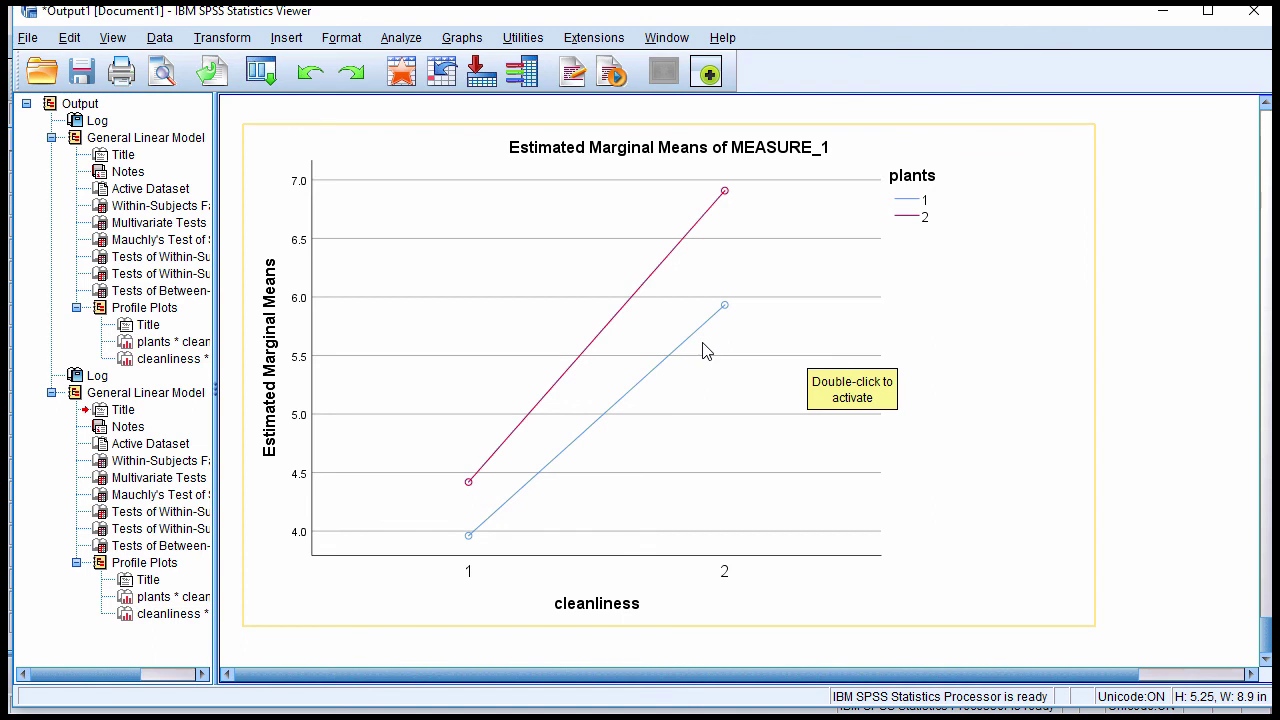
scroll(703, 350, up, 5)
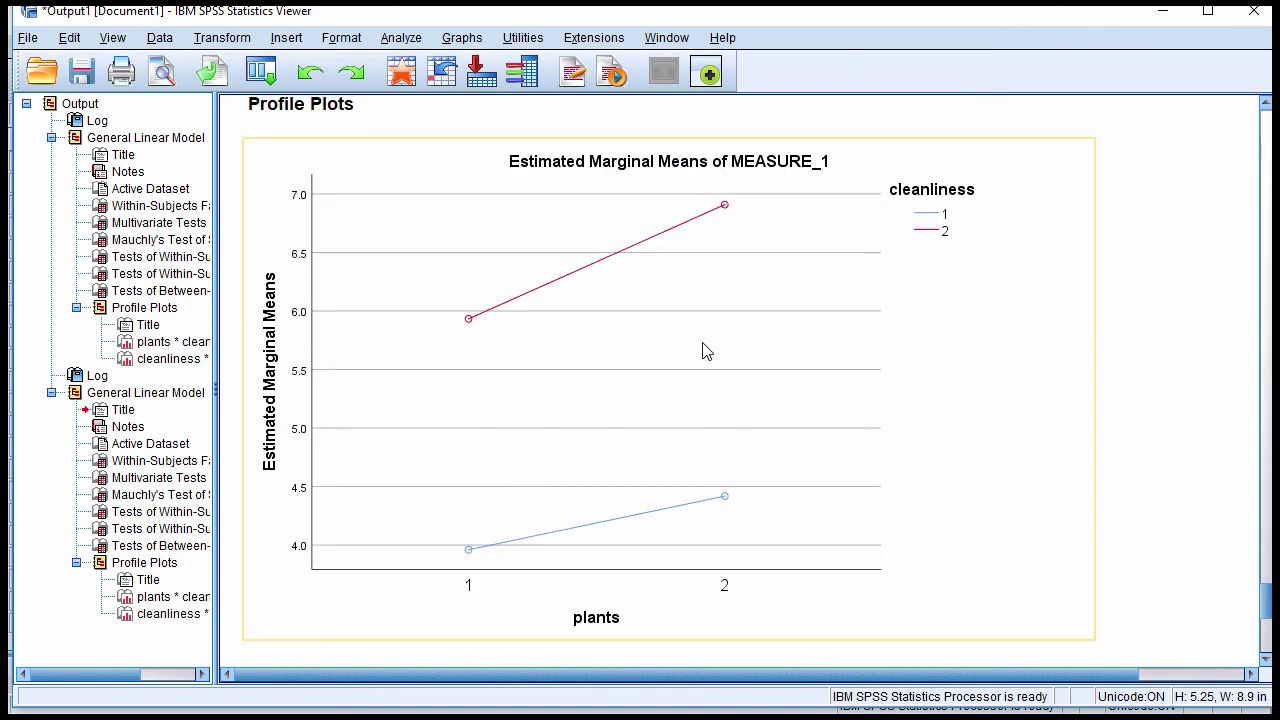